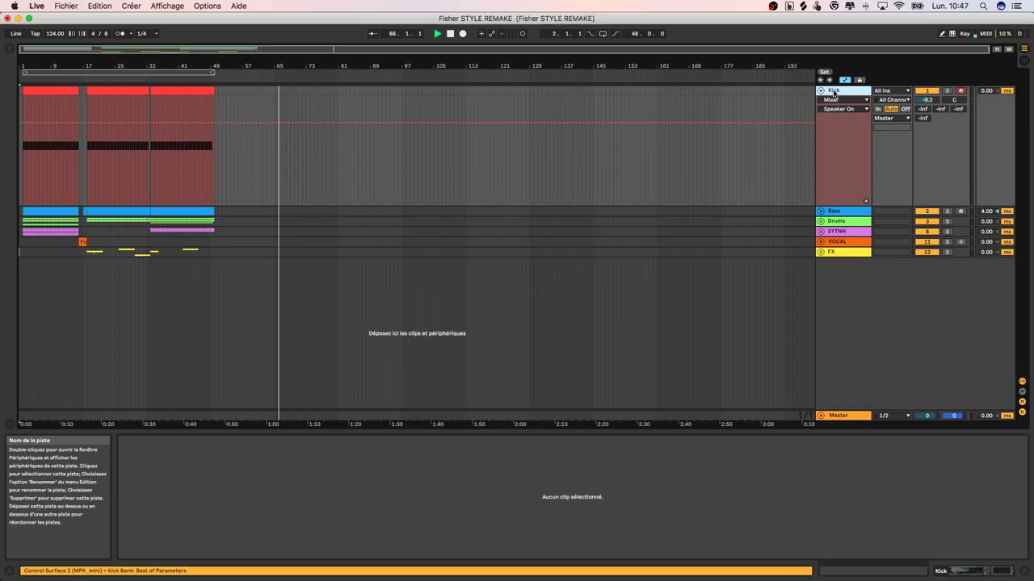
Show the Kick track's devices and move the 48-bar arrangement loop so it starts at bar 1
double_click(834, 91)
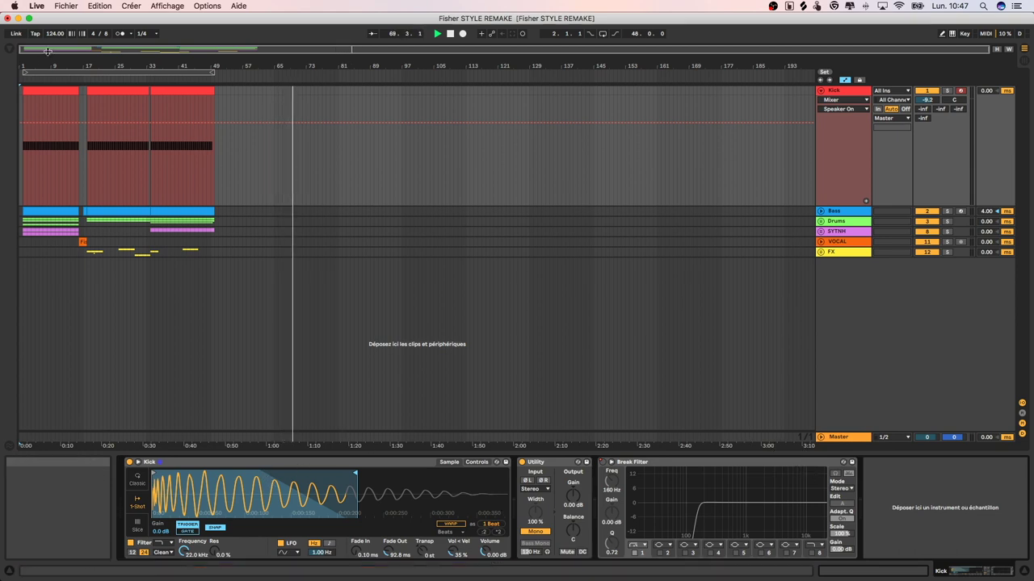
mouse_move(34, 66)
left_mouse_down()
mouse_move(48, 81)
mouse_move(25, 72)
left_mouse_up()
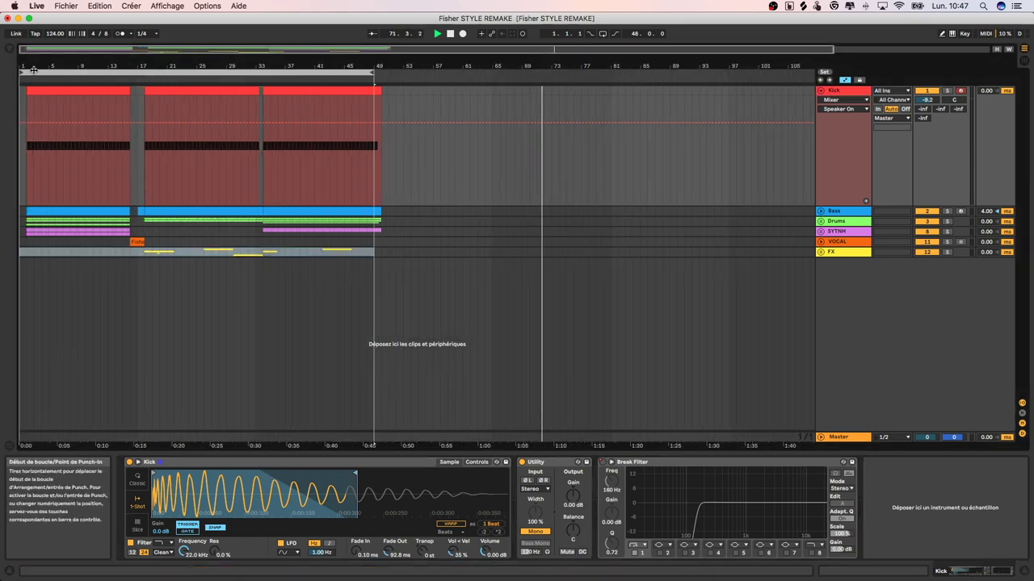
Solo the Kick track, audition it from bar 17 and select its Break Filter, then return the insert marker to bar 3
left_click(947, 91)
left_click(138, 191)
key("space")
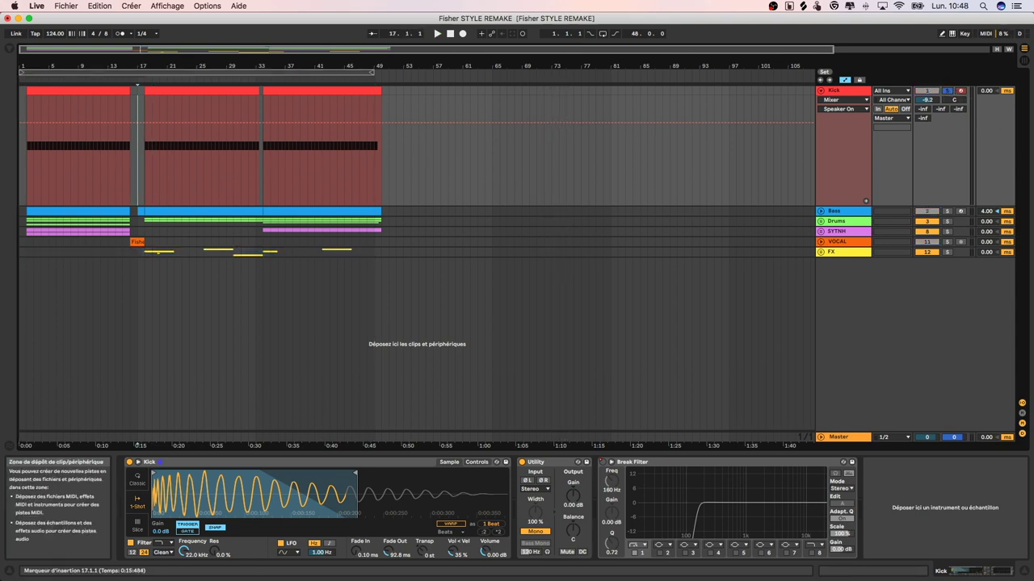
key("space")
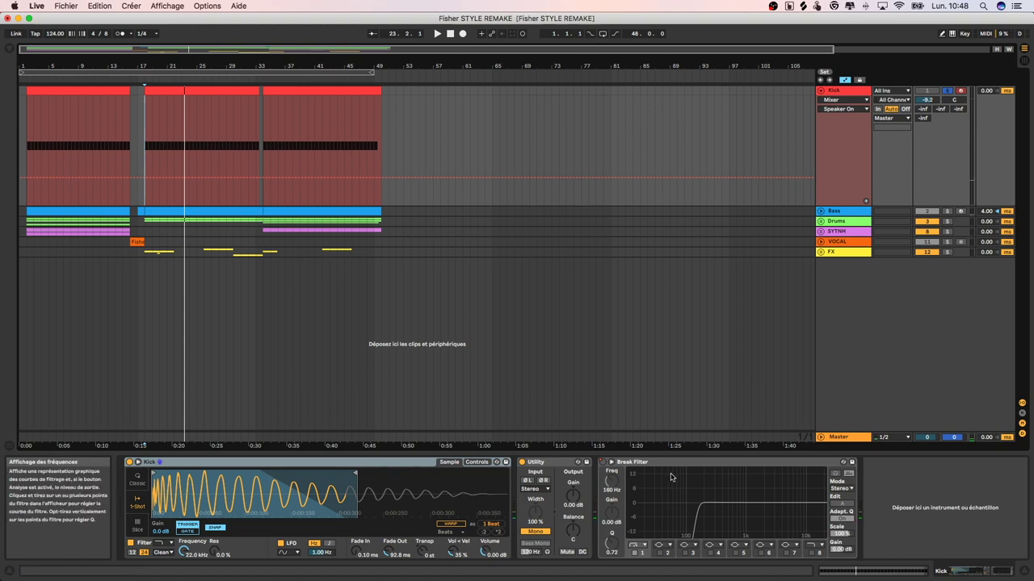
left_click(667, 462)
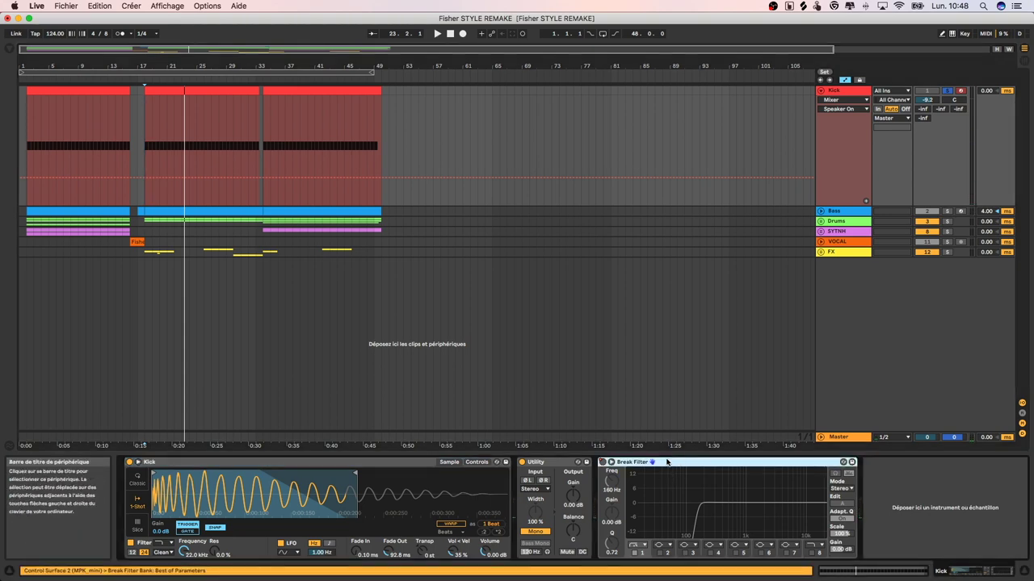
left_click(36, 133)
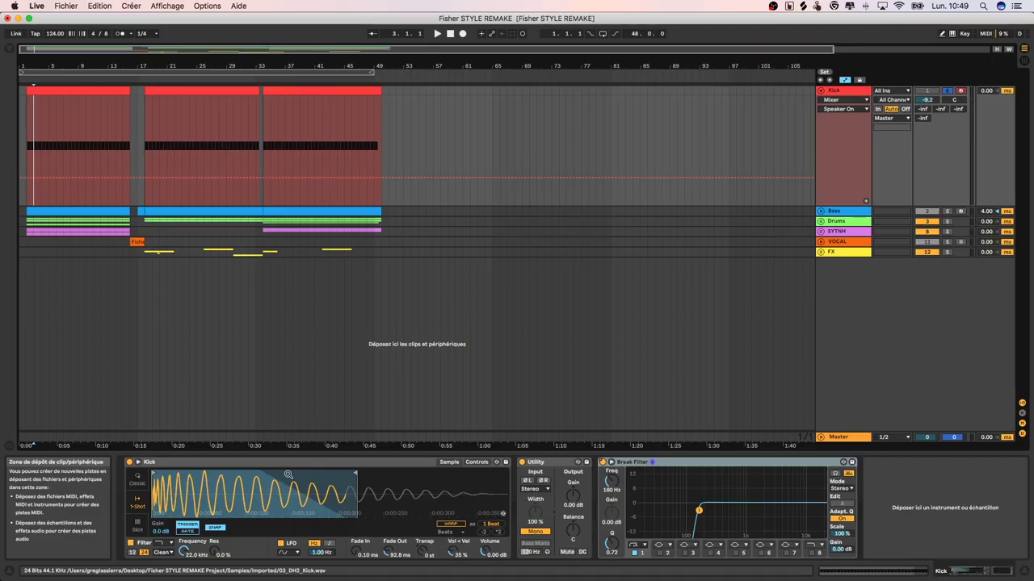
Unfold the Bass track and examine its device chain, viewing Serum and expanding the folded second EQ Eight
left_click(834, 213)
left_click(820, 211)
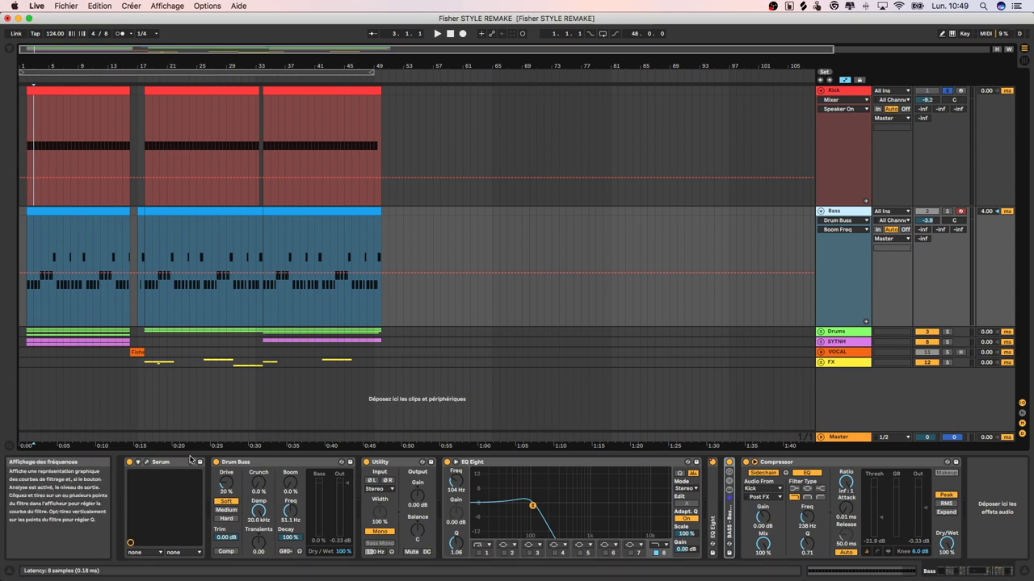
left_click(147, 462)
double_click(712, 507)
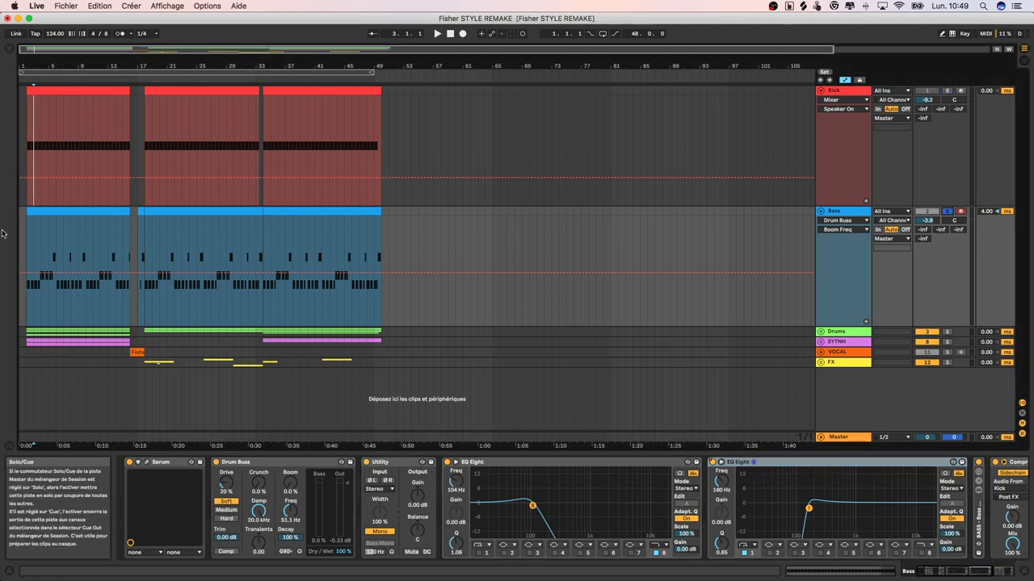
scroll(834, 538, "right", 5)
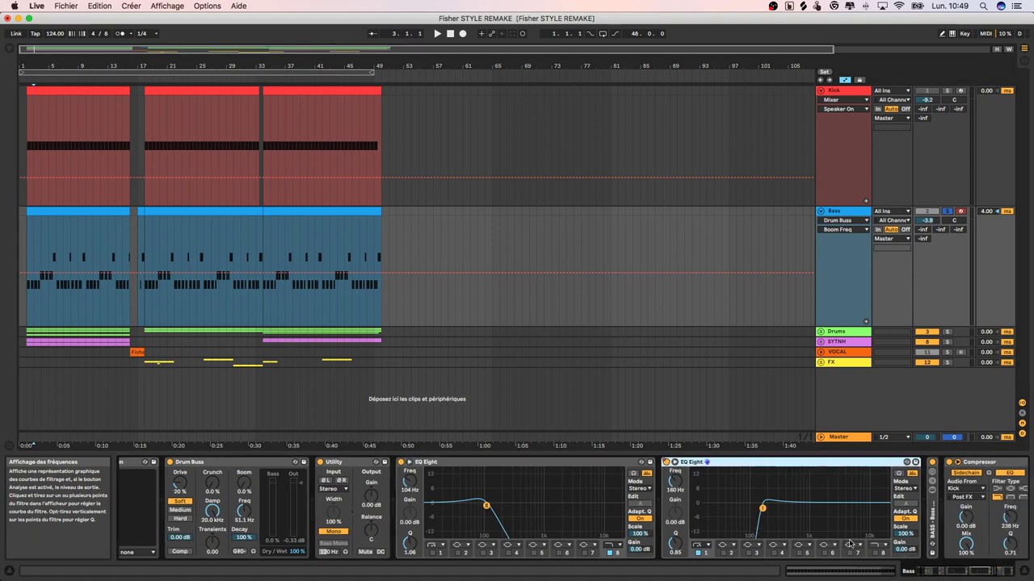
scroll(834, 538, "right", 1)
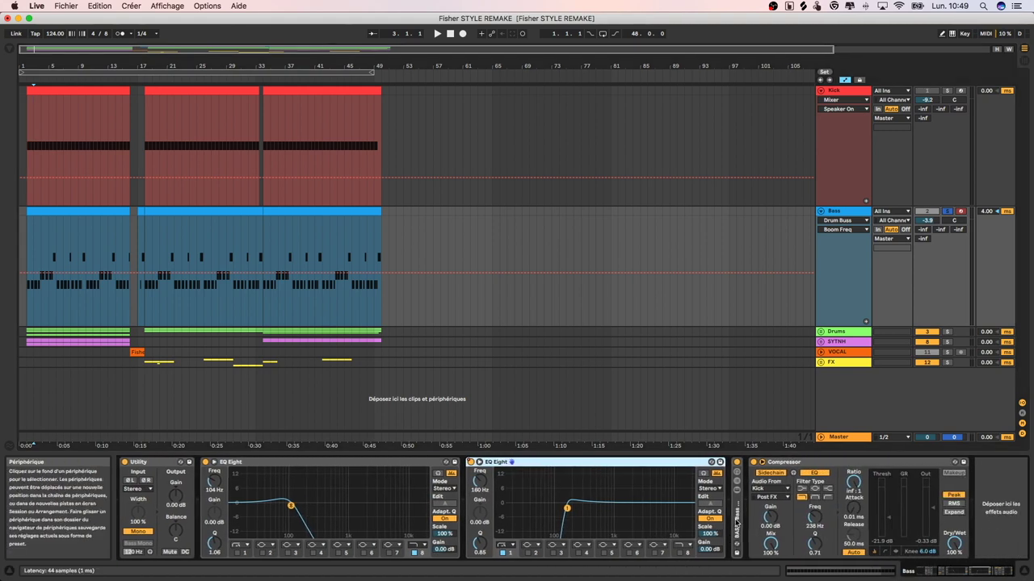
Expand the BASS group compression rack and examine the EQ, saturation and compression devices in its Chaîne chain
double_click(746, 506)
left_click(759, 489)
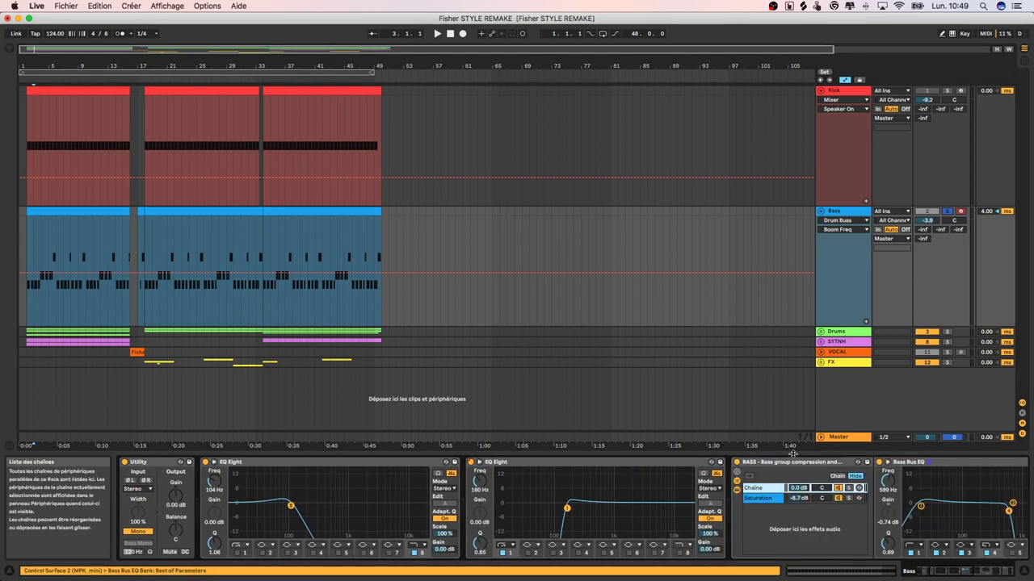
scroll(796, 486, "right", 7)
scroll(795, 489, "right", 4)
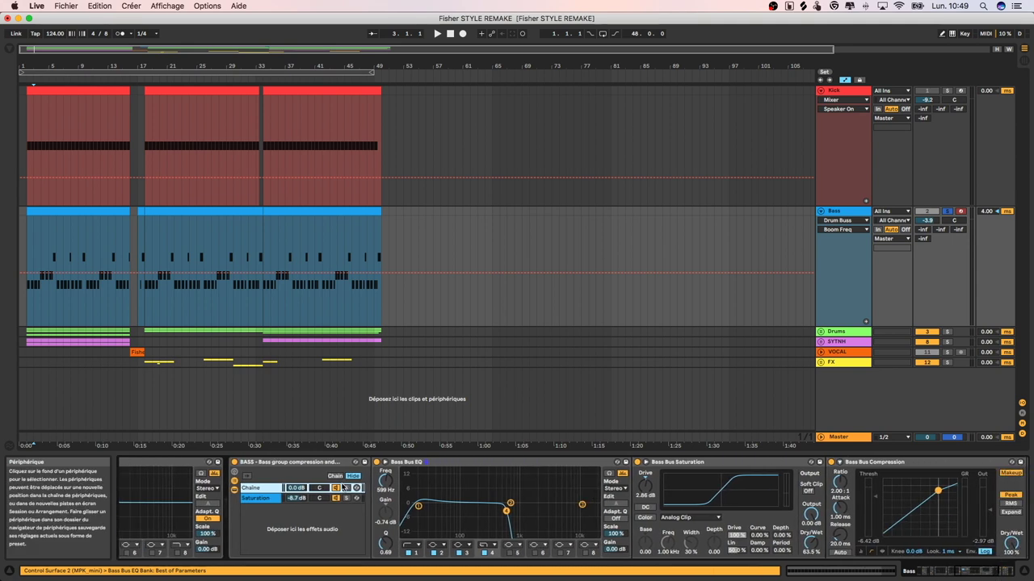
scroll(675, 499, "right", 3)
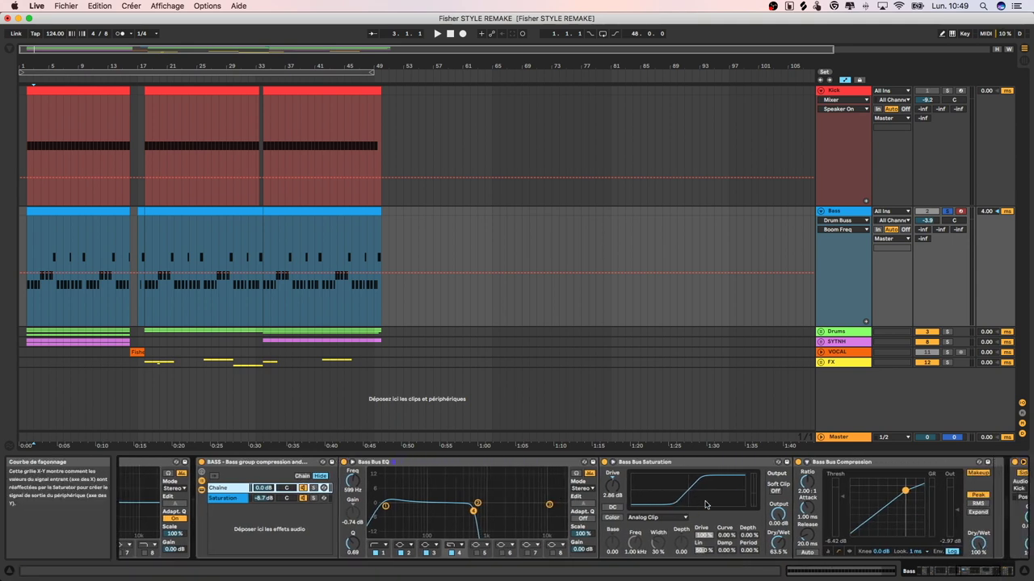
scroll(707, 505, "left", 4)
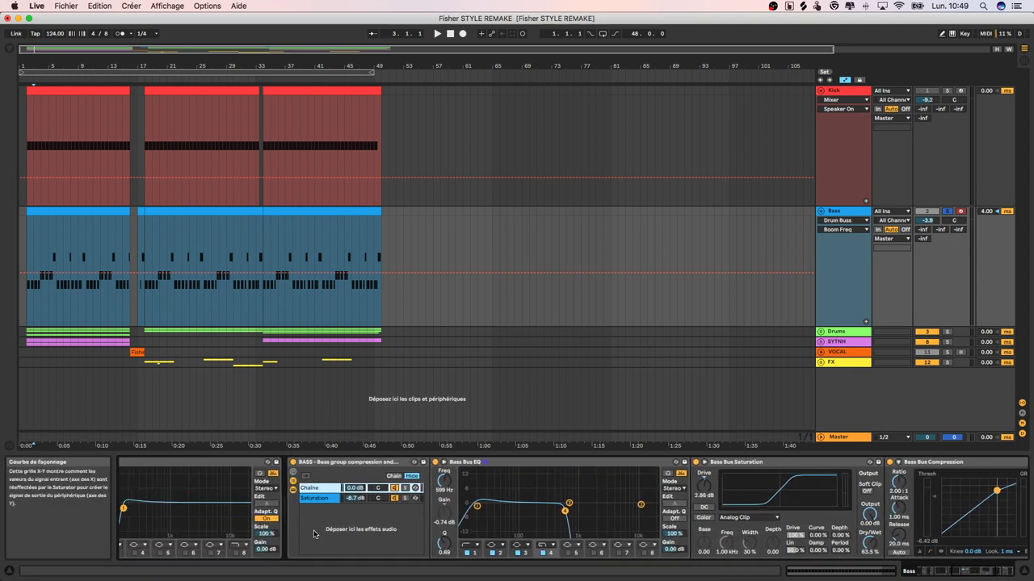
Select the rack's Saturation chain, expand its folded CamelCrusher and EQ Eight, and view the CamelCrusher plug-in window
left_click(319, 500)
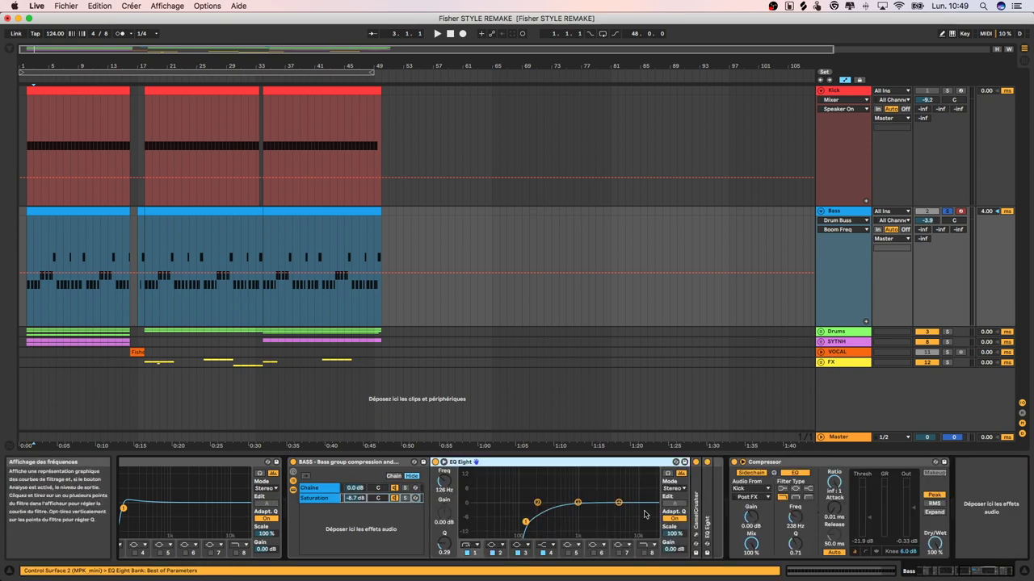
double_click(694, 507)
double_click(778, 511)
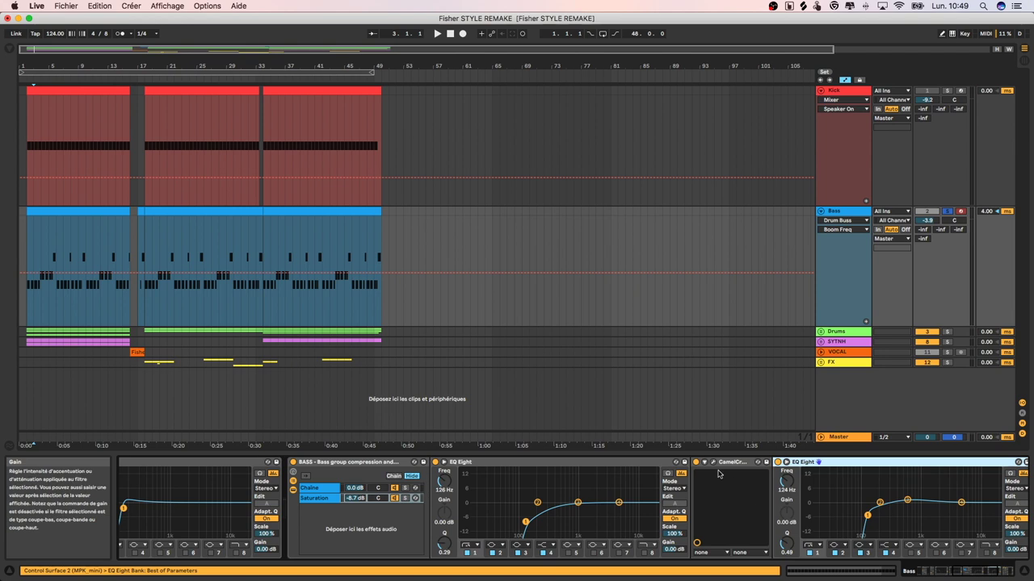
scroll(709, 472, "right", 1)
scroll(709, 473, "right", 1)
left_click(671, 462)
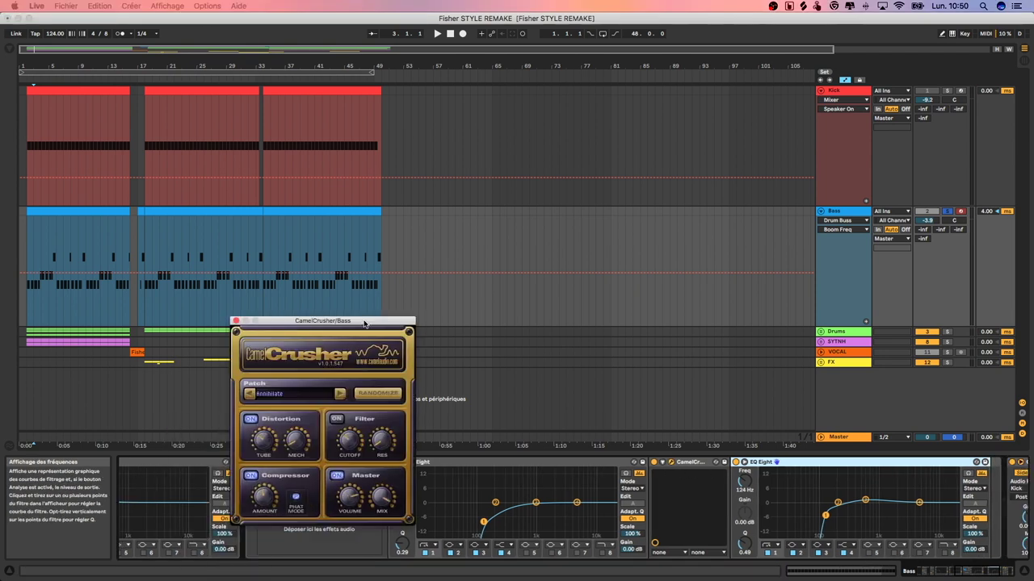
left_click_drag(365, 322, 376, 318)
left_click(249, 318)
Select the Bass track's sidechain Compressor, play from bar 2 and review the track's device chain during playback
left_click(383, 463)
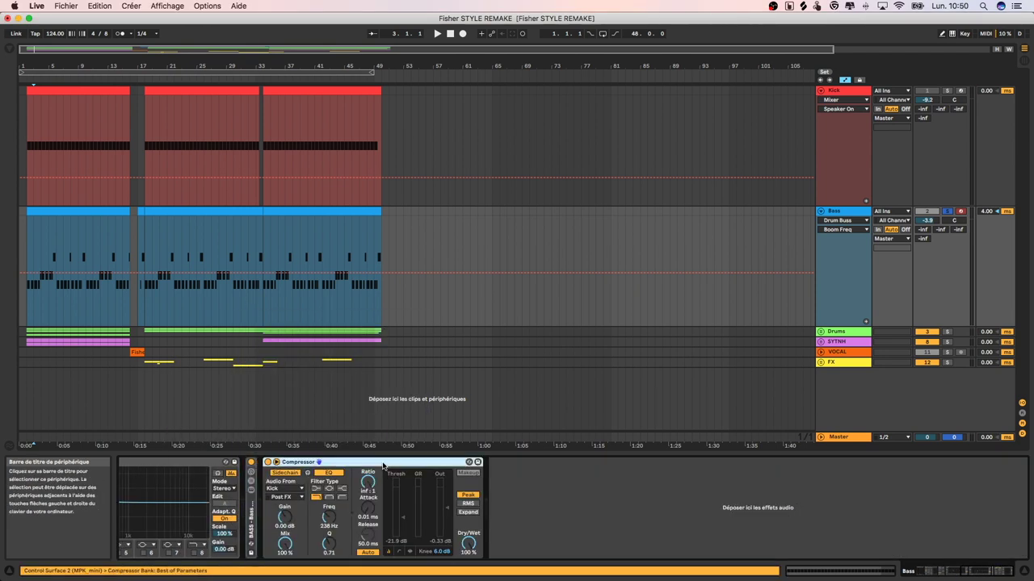
left_click(27, 310)
key("space")
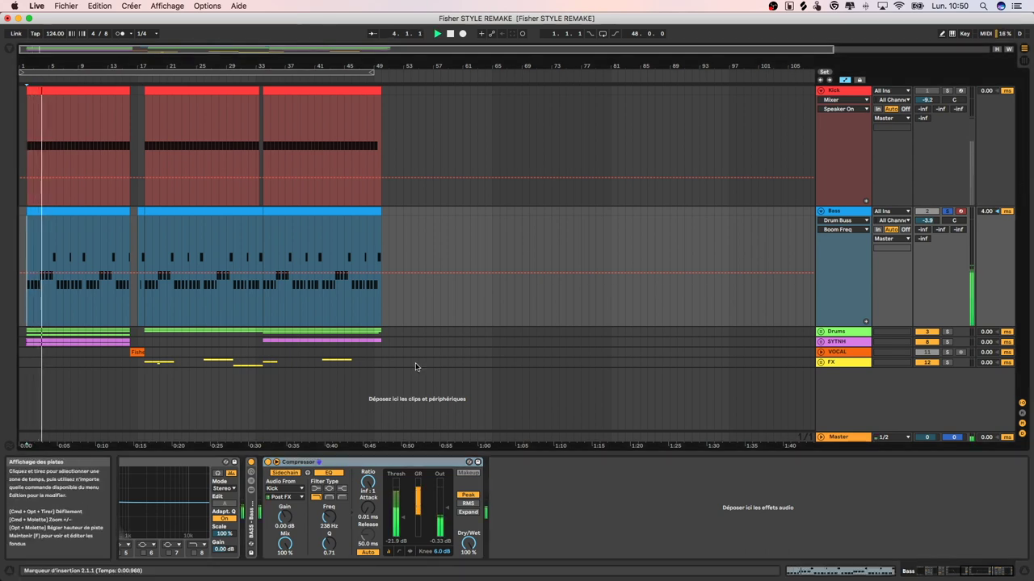
left_click(277, 463)
scroll(279, 464, "left", 10)
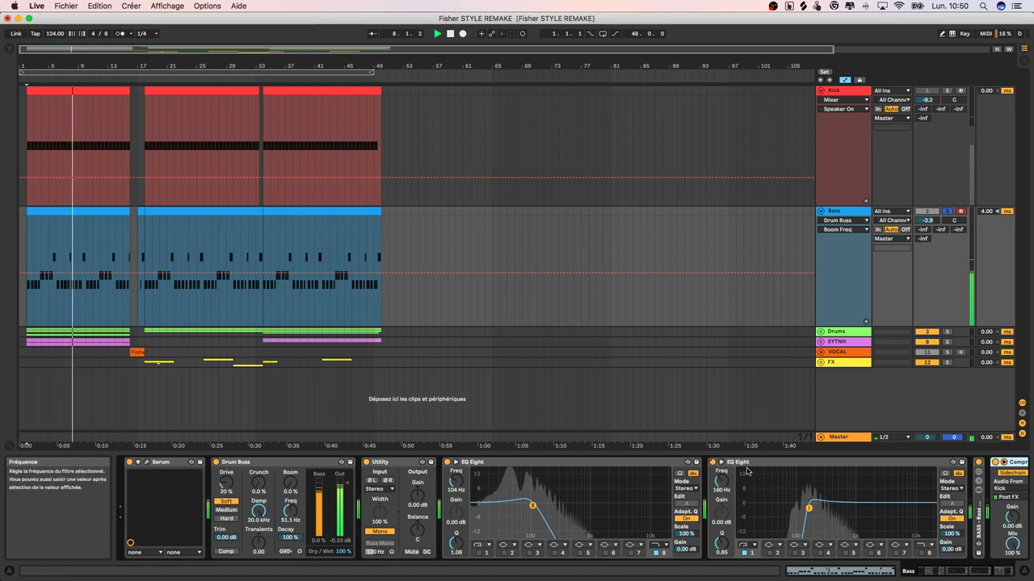
scroll(815, 499, "right", 5)
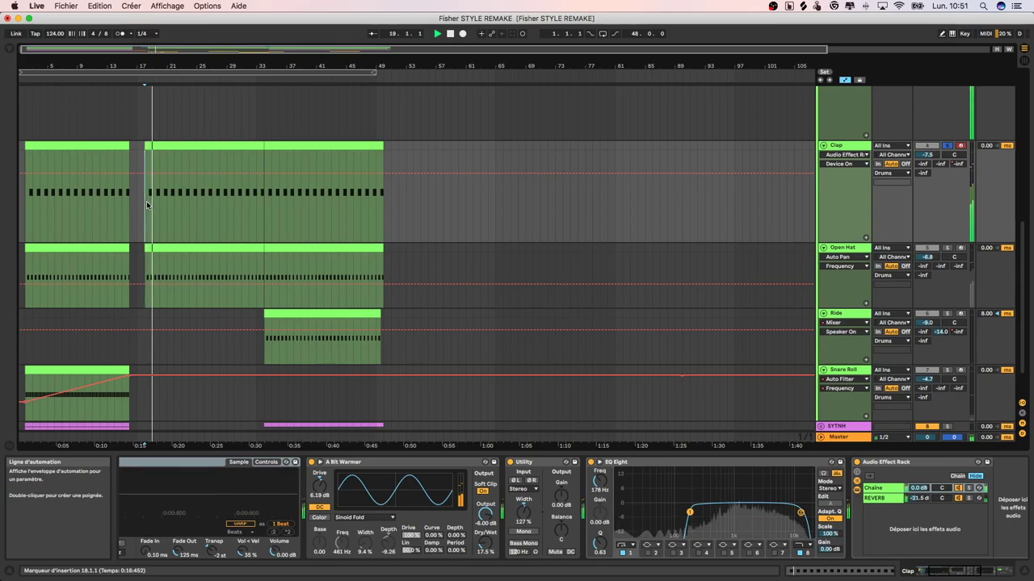
Examine the Clap track's effects and the REVERB chain inside its Audio Effect Rack
left_click(546, 522)
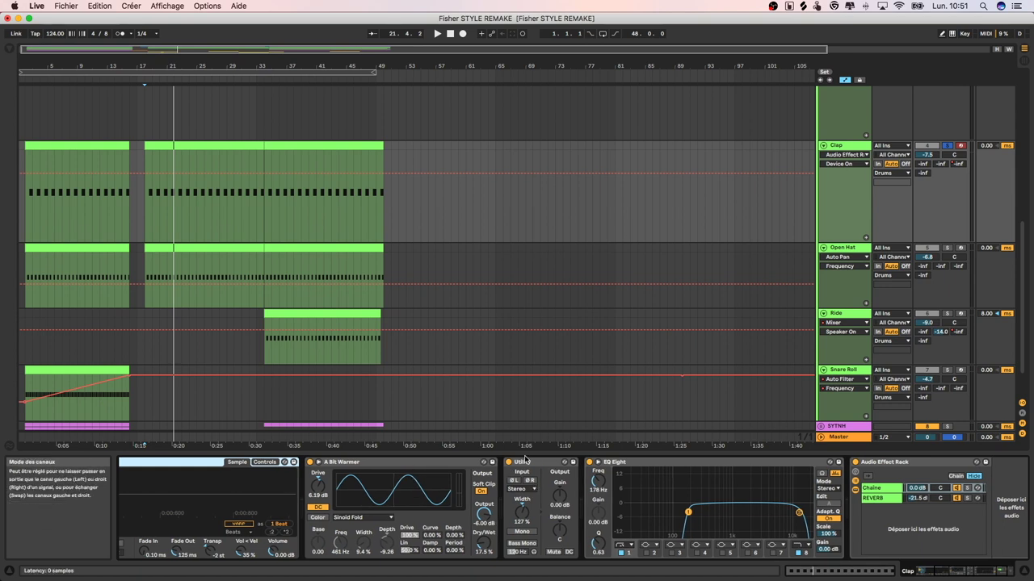
scroll(549, 477, "right", 3)
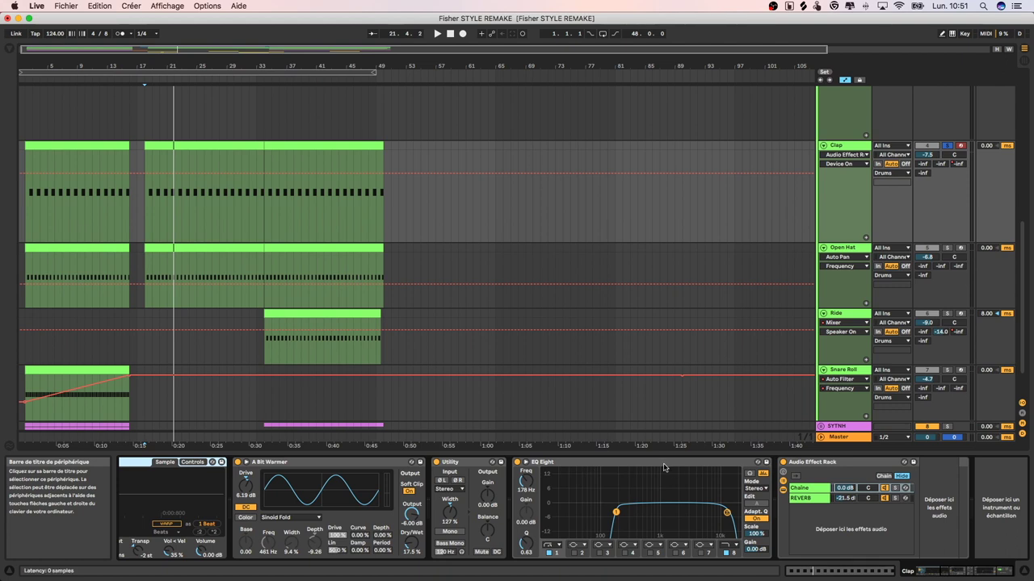
left_click(795, 499)
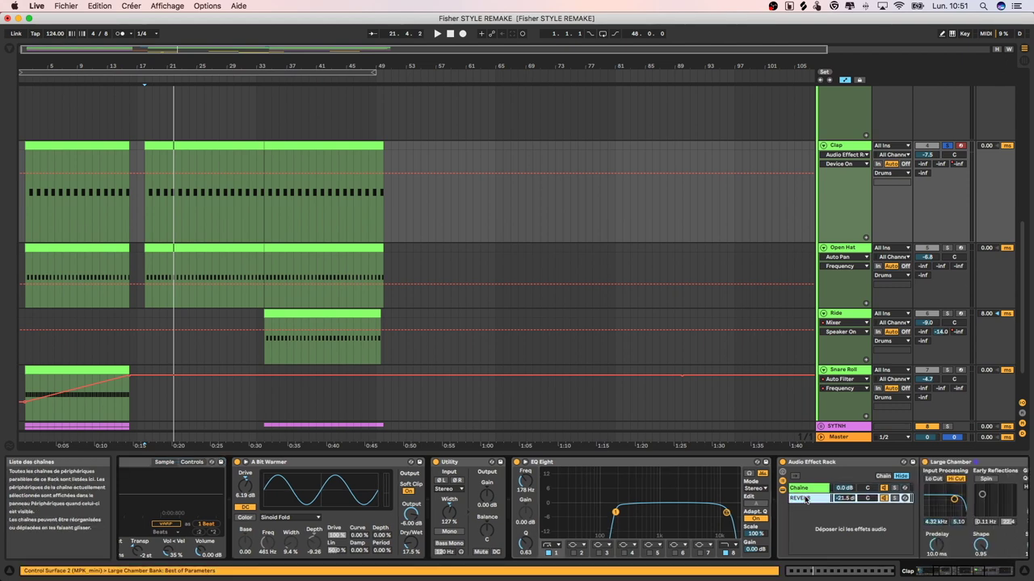
scroll(802, 502, "right", 5)
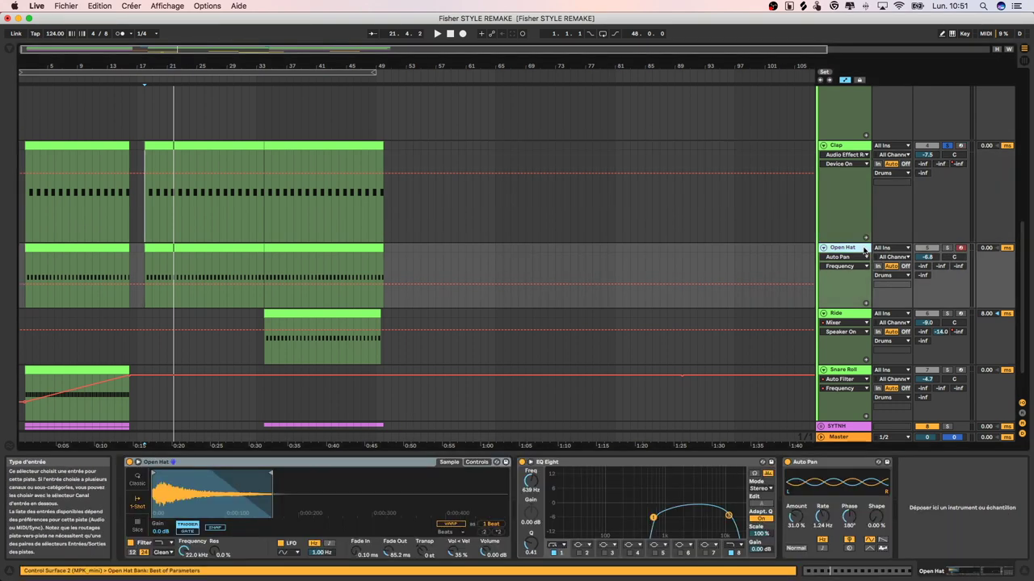
Examine the Open Hat track's devices and those of the Ride track
left_click(879, 250)
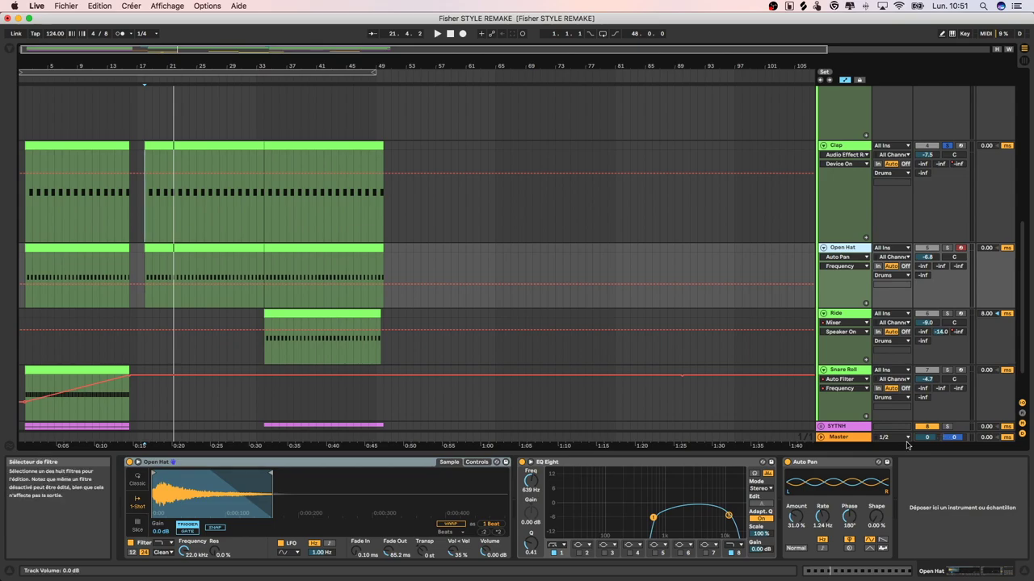
left_click(846, 313)
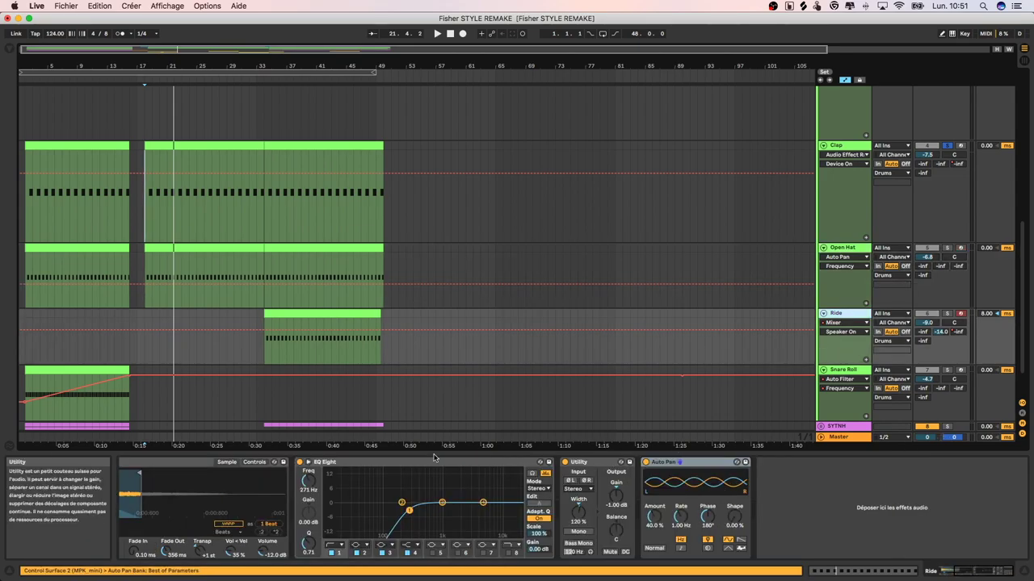
scroll(318, 526, "left", 5)
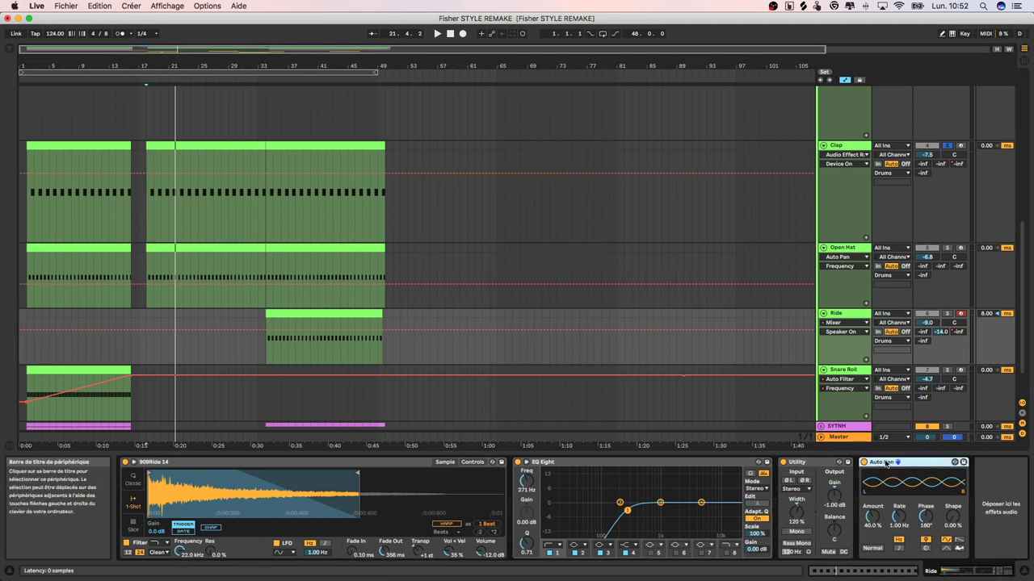
scroll(949, 262, "up", 1)
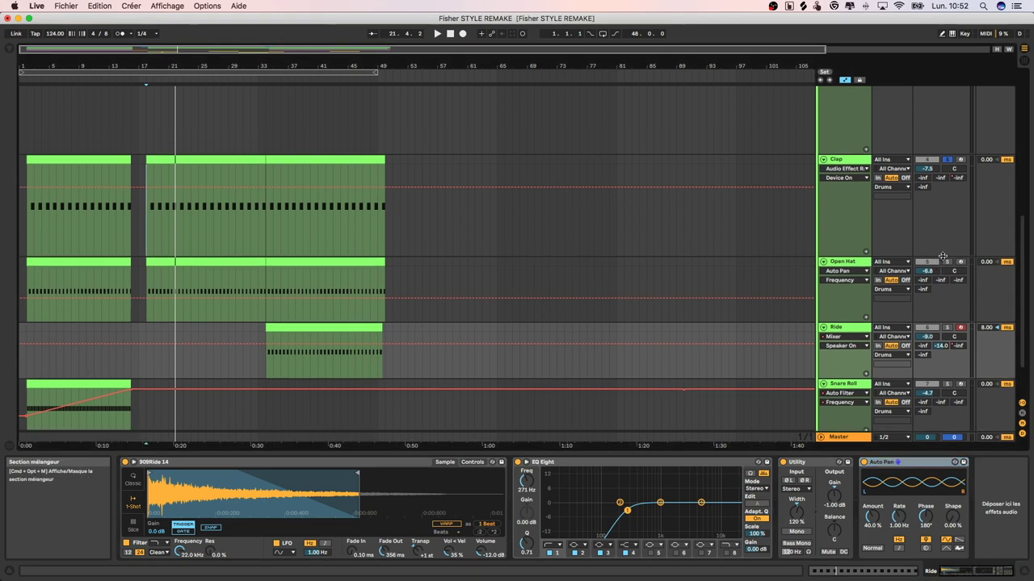
Play the arrangement from bar 31 and solo the Ride track to audition it
left_click(242, 323)
key("space")
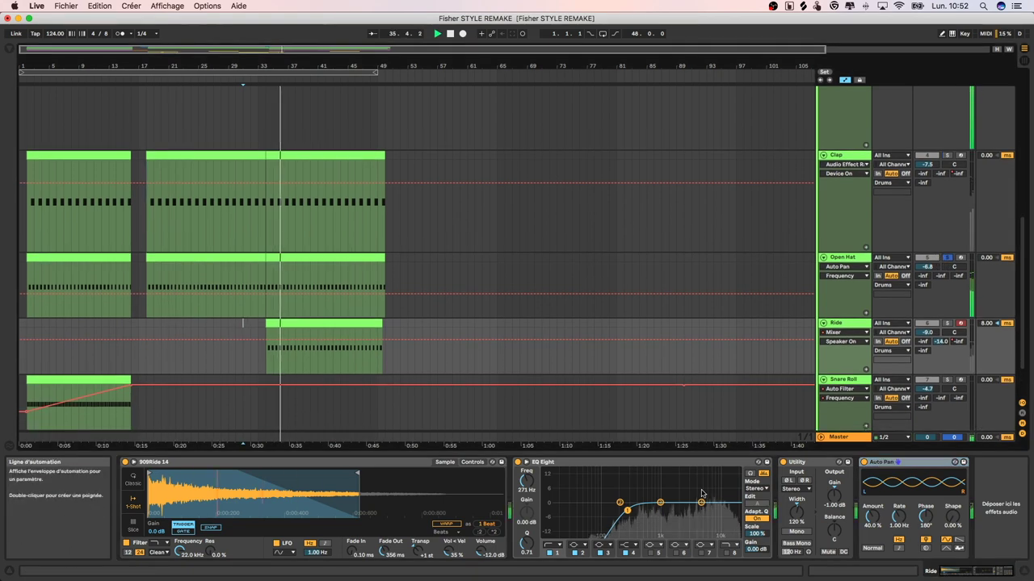
left_click(947, 323)
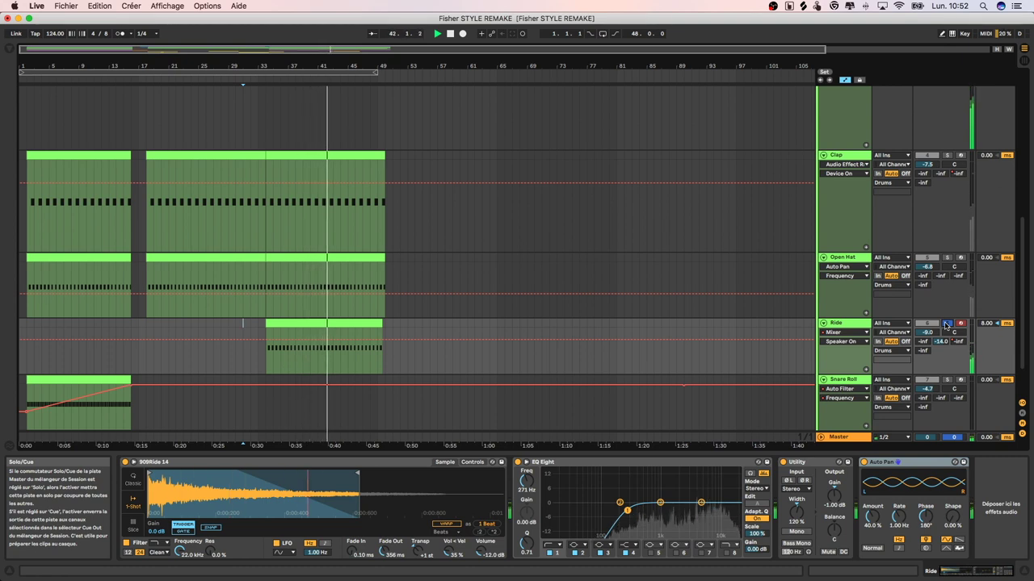
key("space")
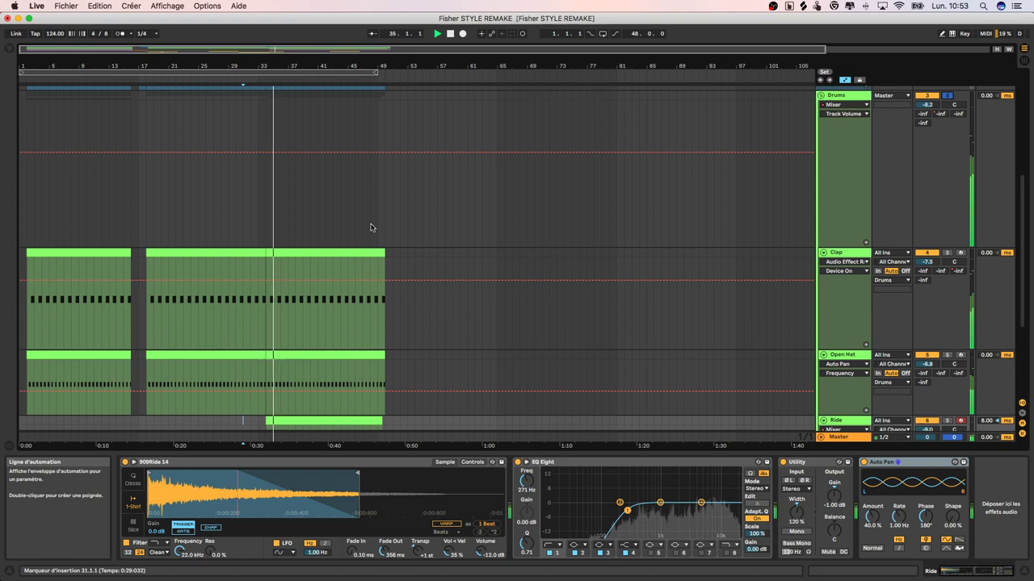
scroll(356, 243, "down", 6)
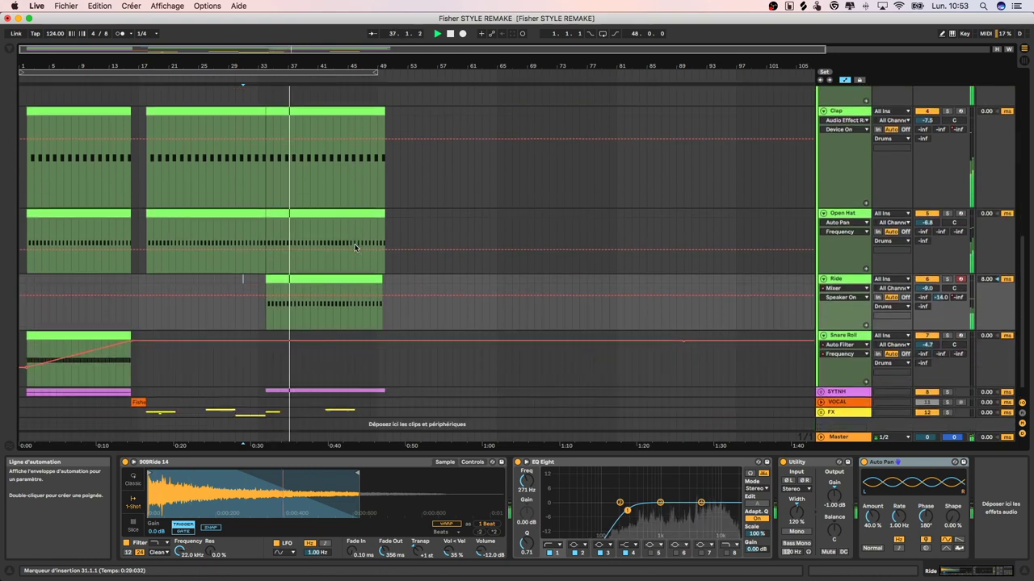
scroll(355, 247, "up", 1)
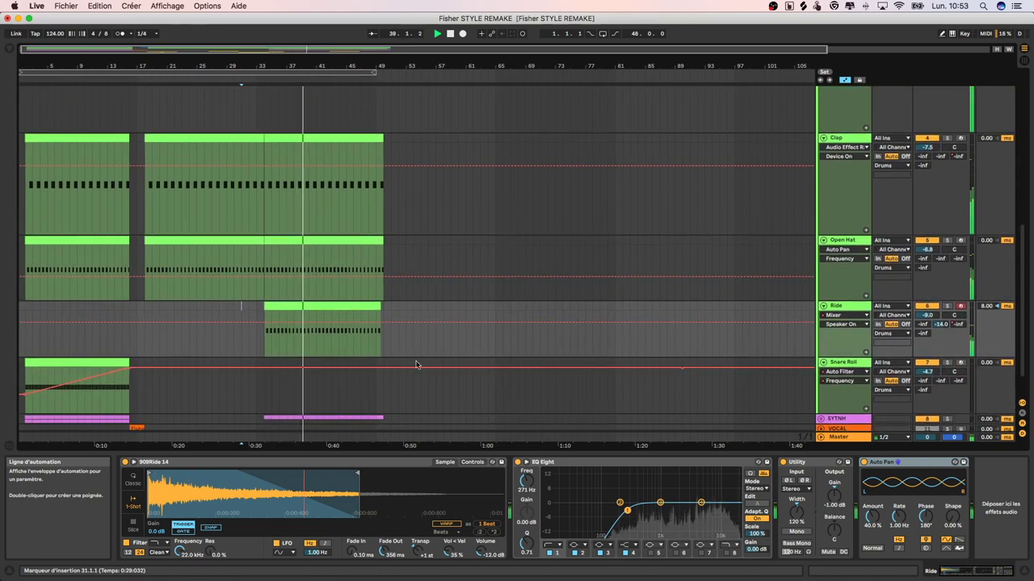
scroll(543, 281, "left", 1)
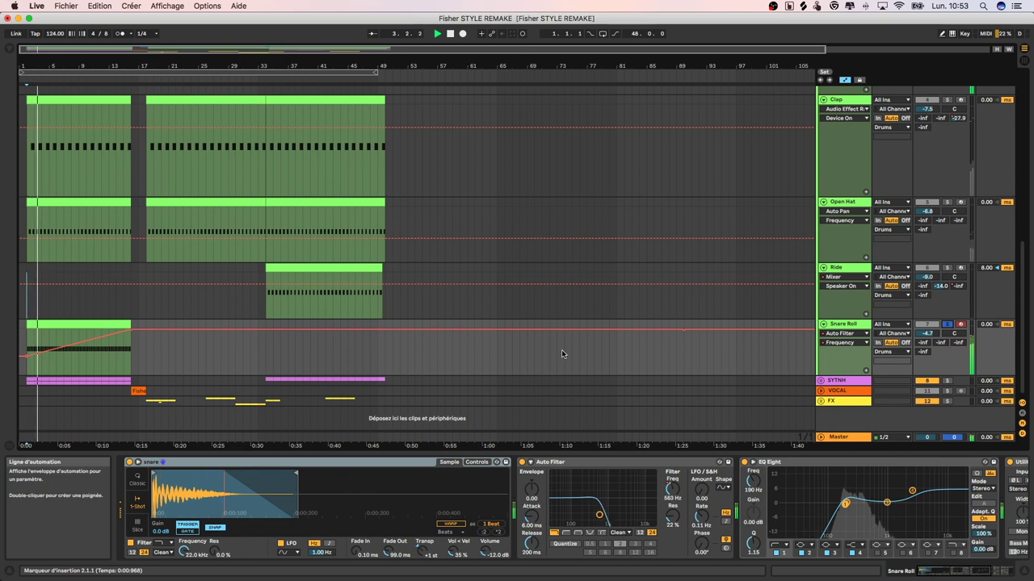
Examine the Snare Roll track's device chain from the snare sampler to Drum Buss while auditioning its filter automation
scroll(701, 539, "right", 2)
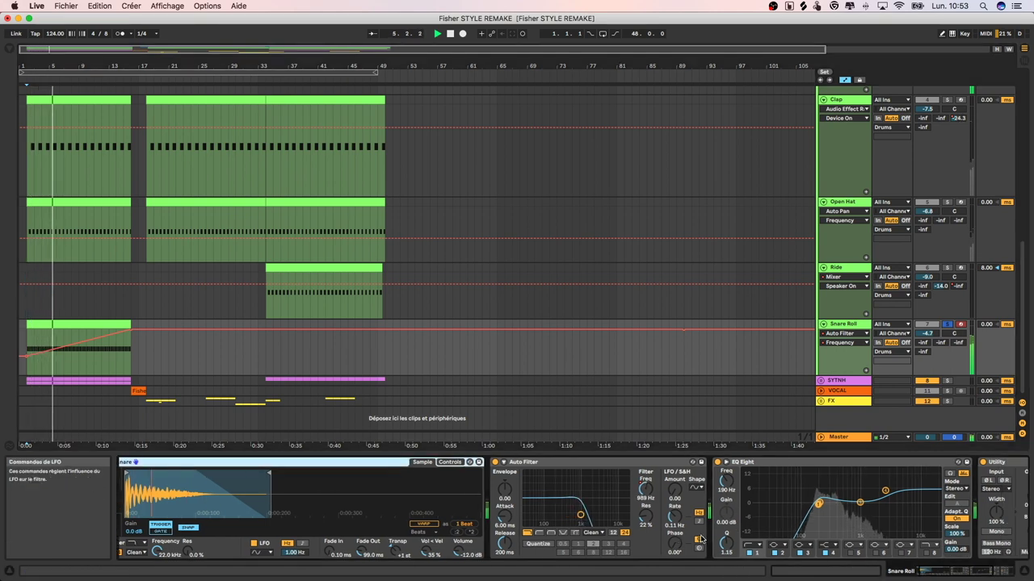
scroll(701, 540, "right", 3)
scroll(701, 539, "left", 1)
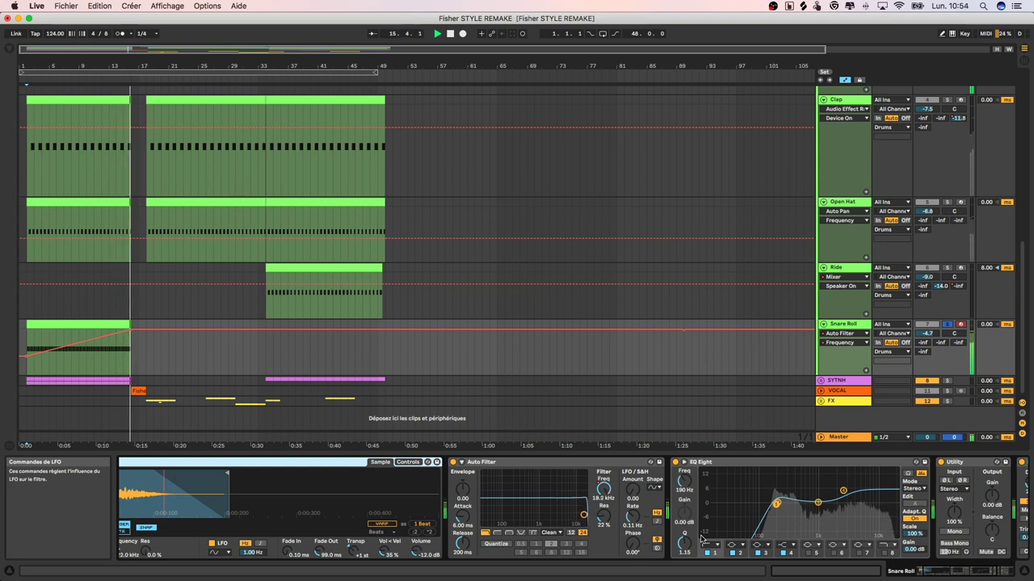
scroll(701, 539, "right", 5)
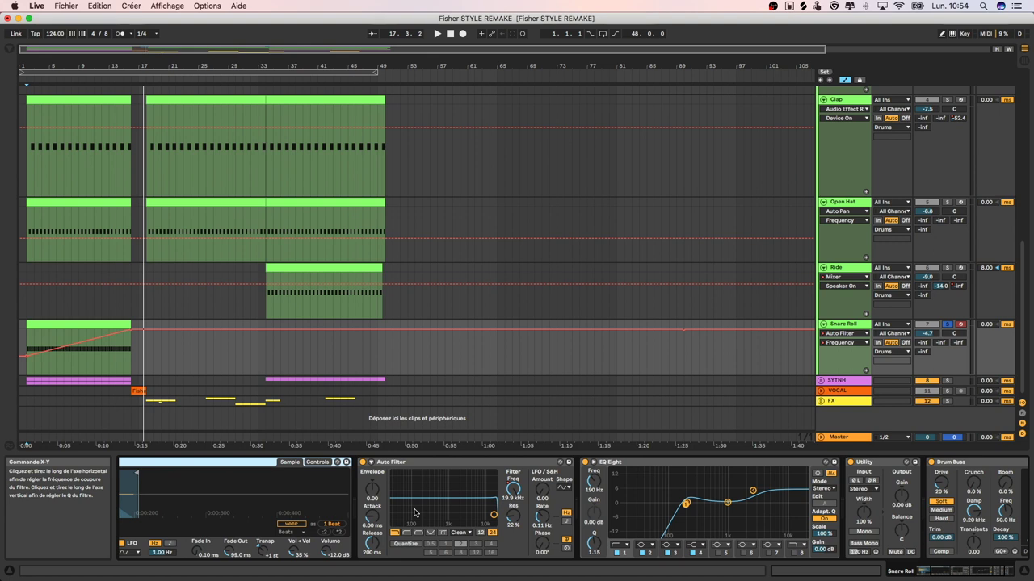
scroll(414, 512, "right", 3)
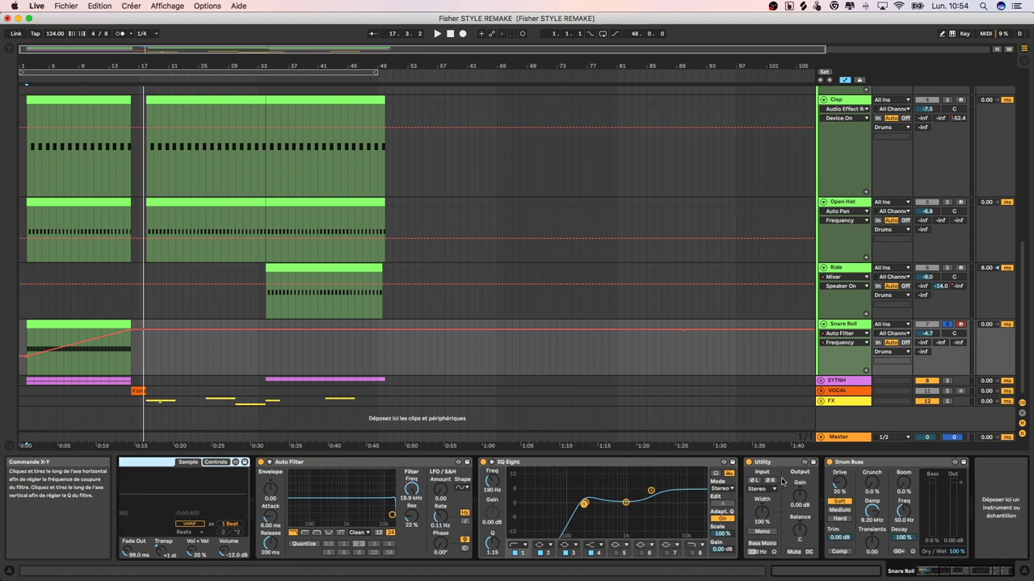
scroll(313, 542, "left", 8)
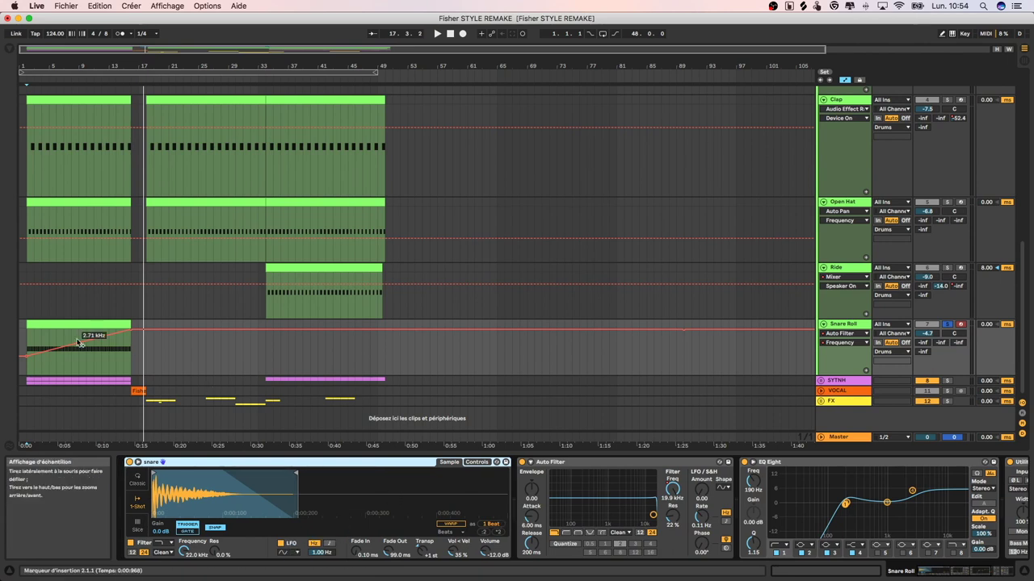
Select the Drums group and examine its device chain, including the LA VIE C'EST DU GRAS effect rack
scroll(857, 313, "up", 5)
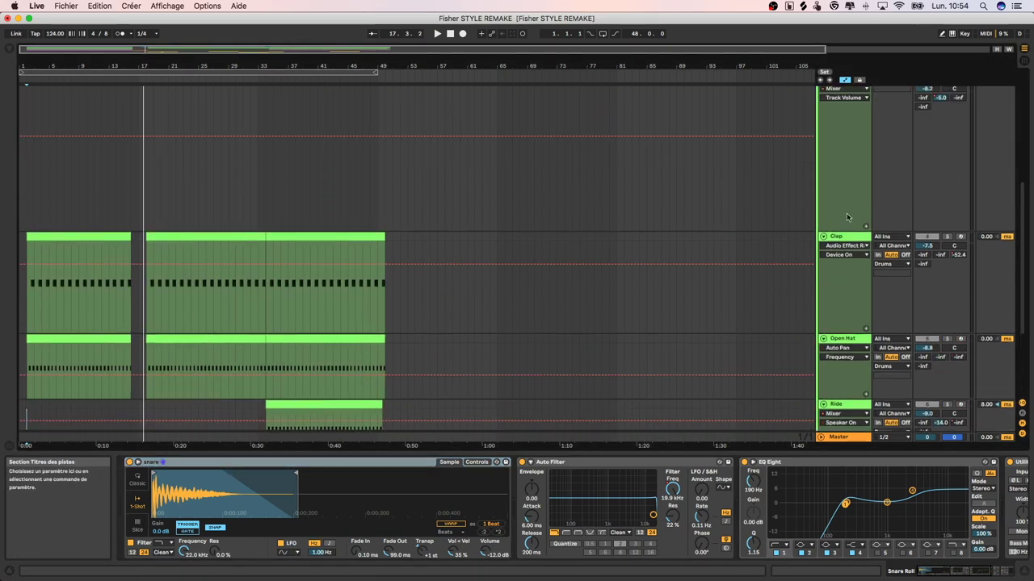
left_click(845, 176)
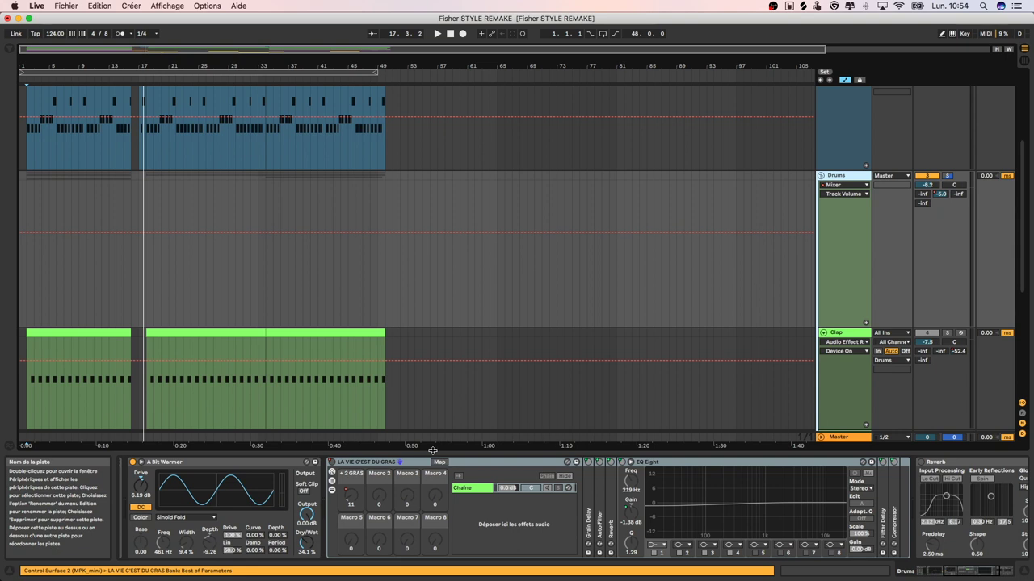
left_click(390, 463)
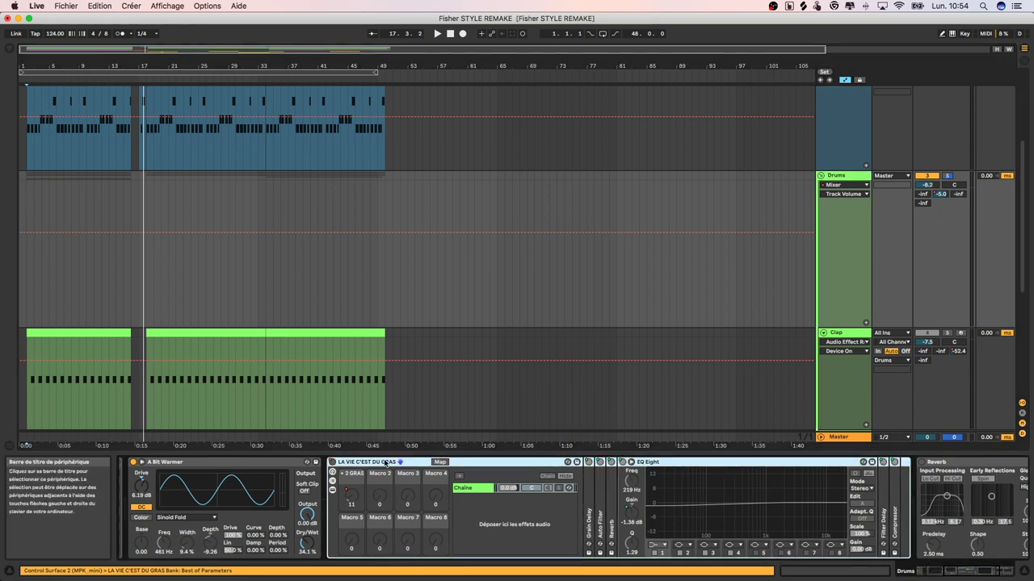
scroll(385, 463, "left", 5)
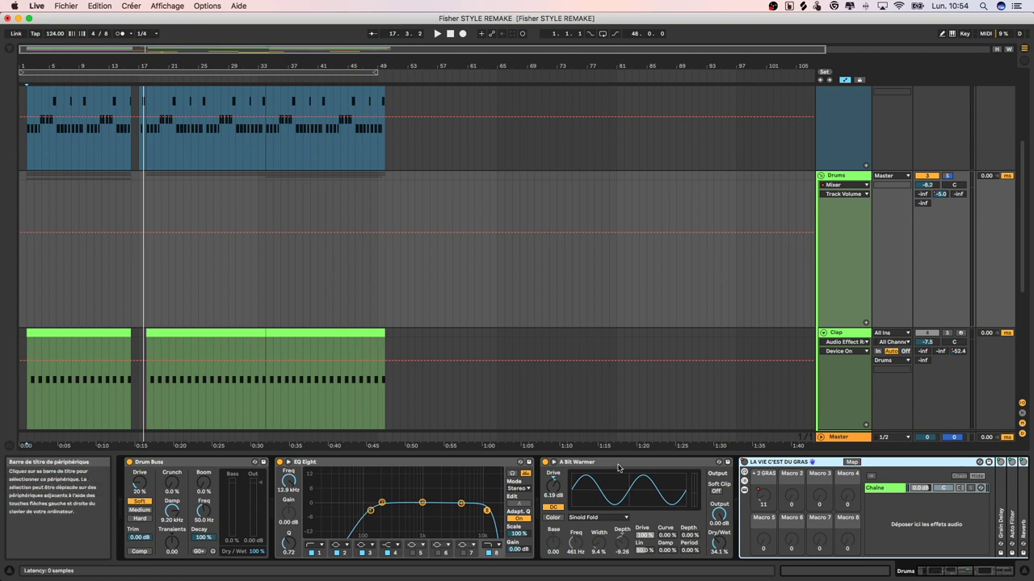
scroll(619, 467, "right", 5)
scroll(668, 467, "right", 2)
scroll(643, 463, "right", 1)
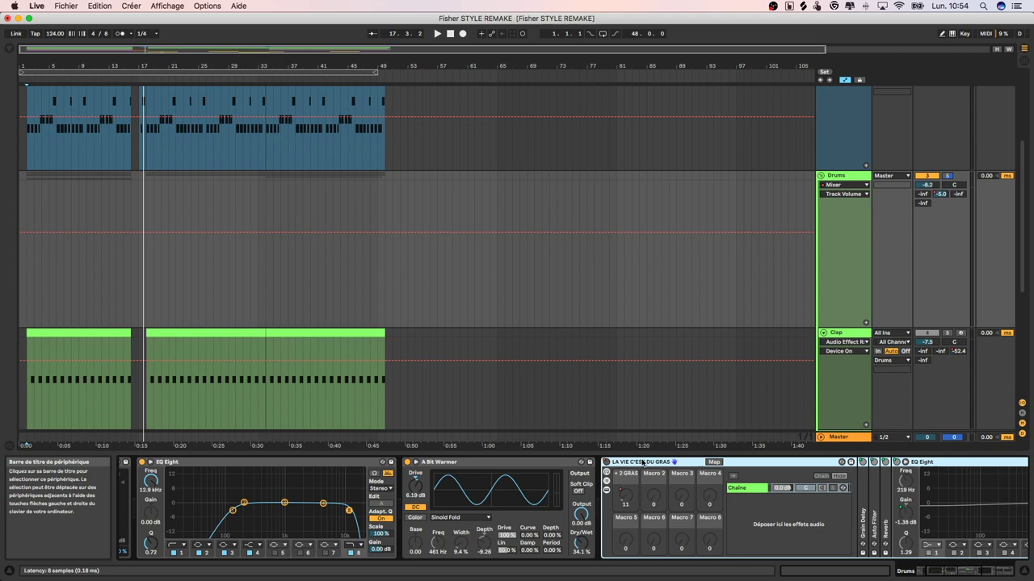
scroll(759, 501, "right", 5)
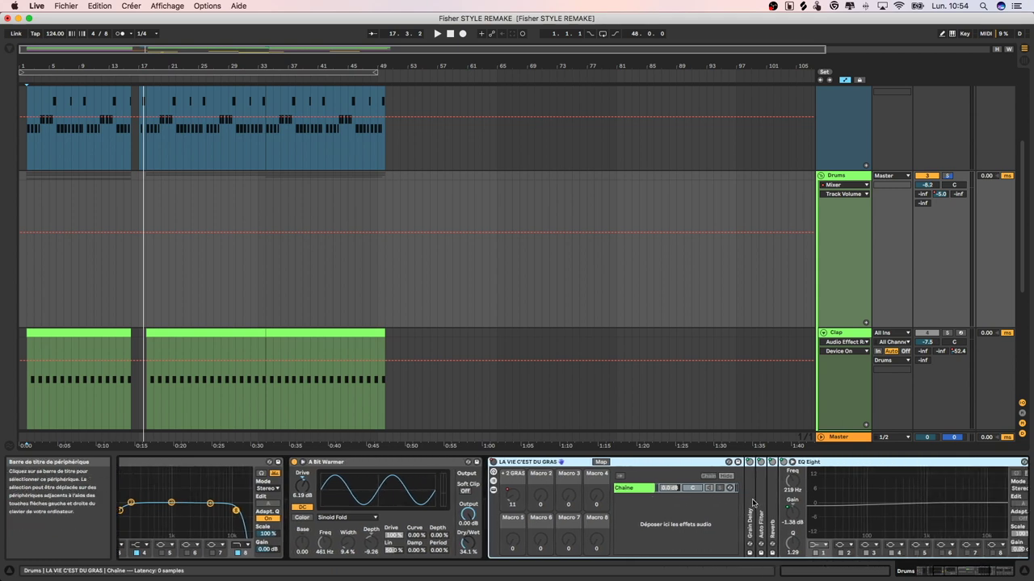
scroll(752, 502, "right", 2)
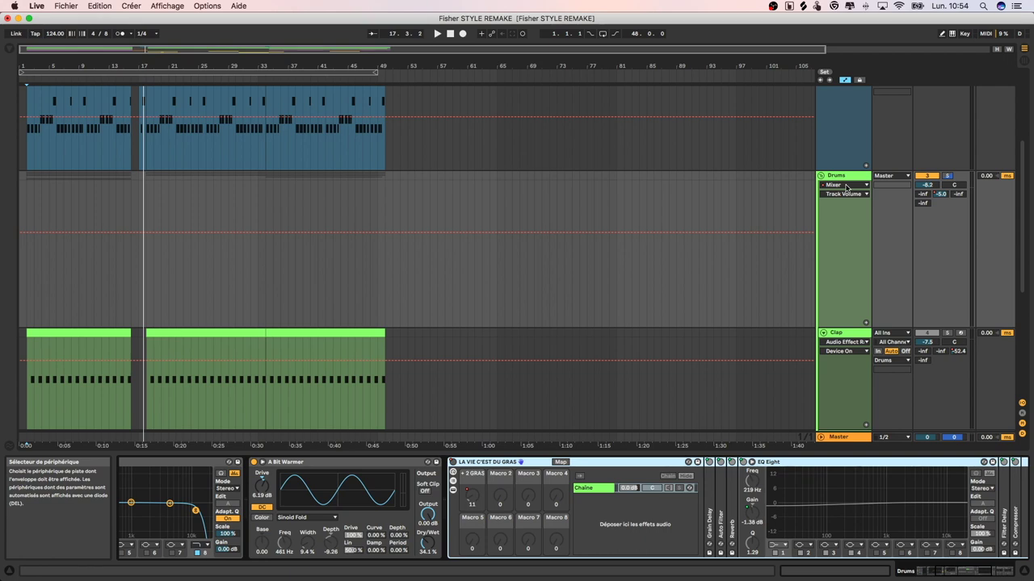
Solo the Drums group and play it from bar 2
left_click_drag(101, 67, 101, 62)
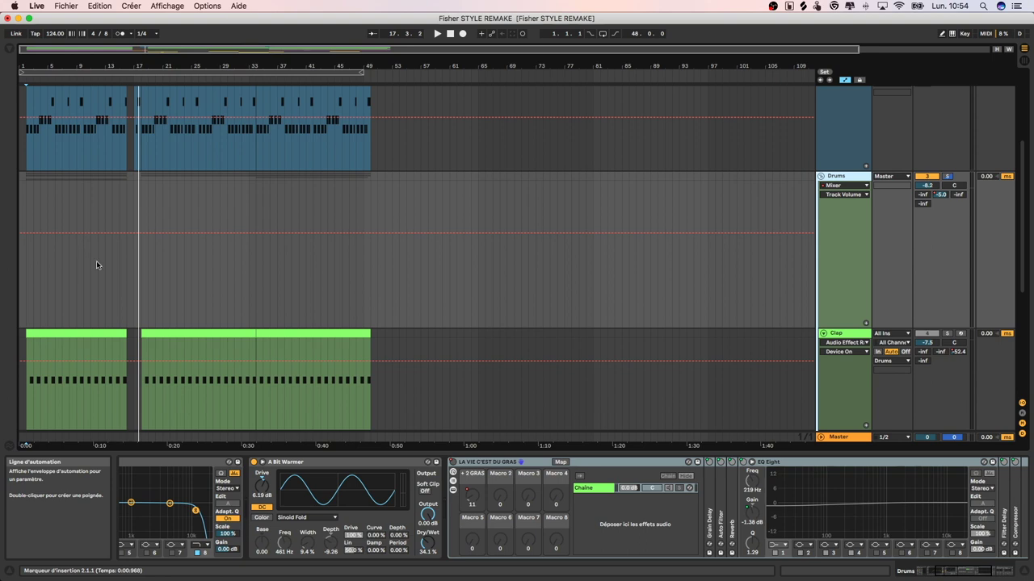
left_click(949, 177)
key("space")
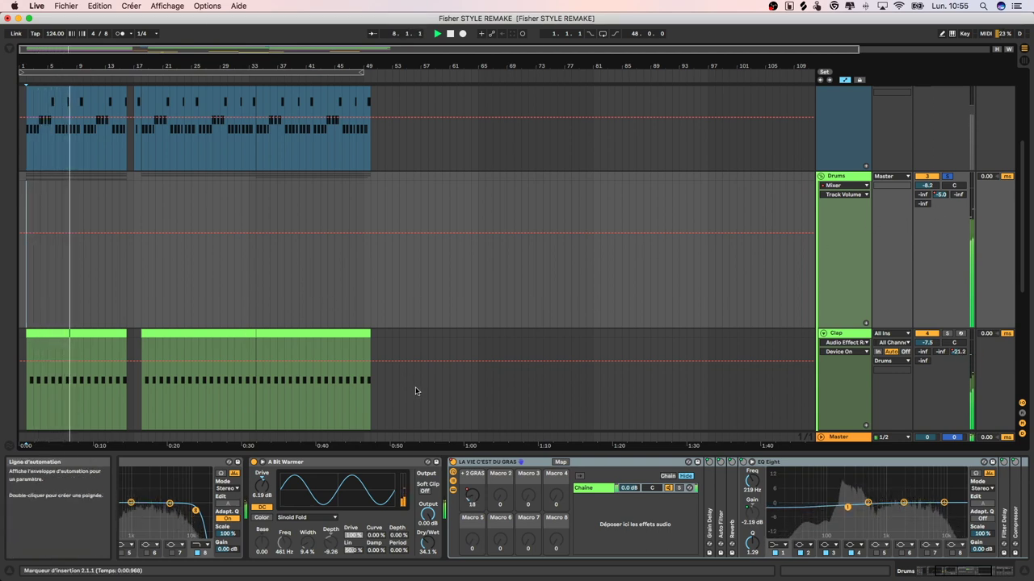
Fold the Drums, Bass and Kick tracks in the arrangement
left_click(821, 175)
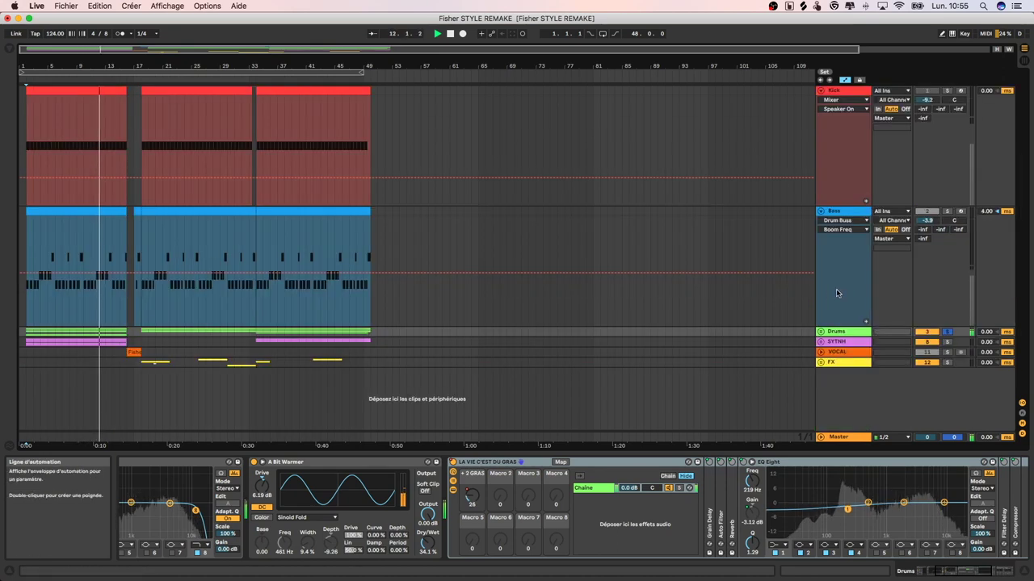
left_click(821, 211)
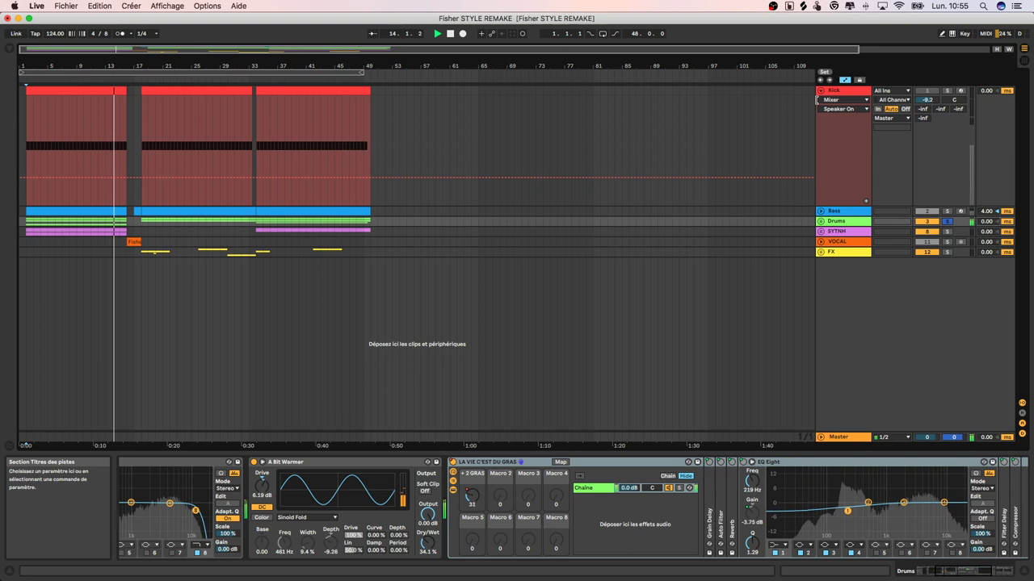
left_click(821, 89)
left_click(820, 111)
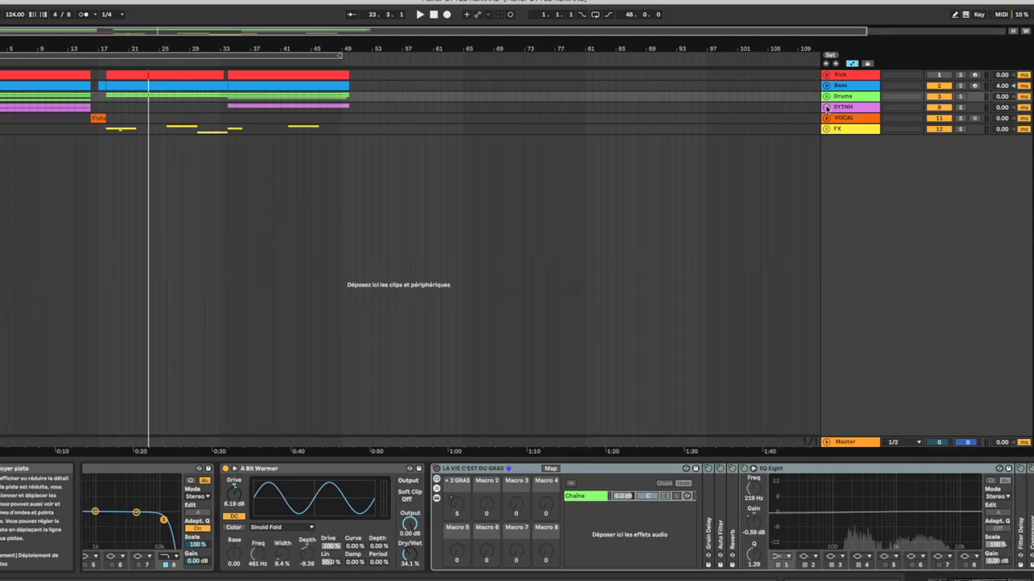
Unfold the SYTNH group and audition its Synth track in solo from bar 3
left_click(826, 108)
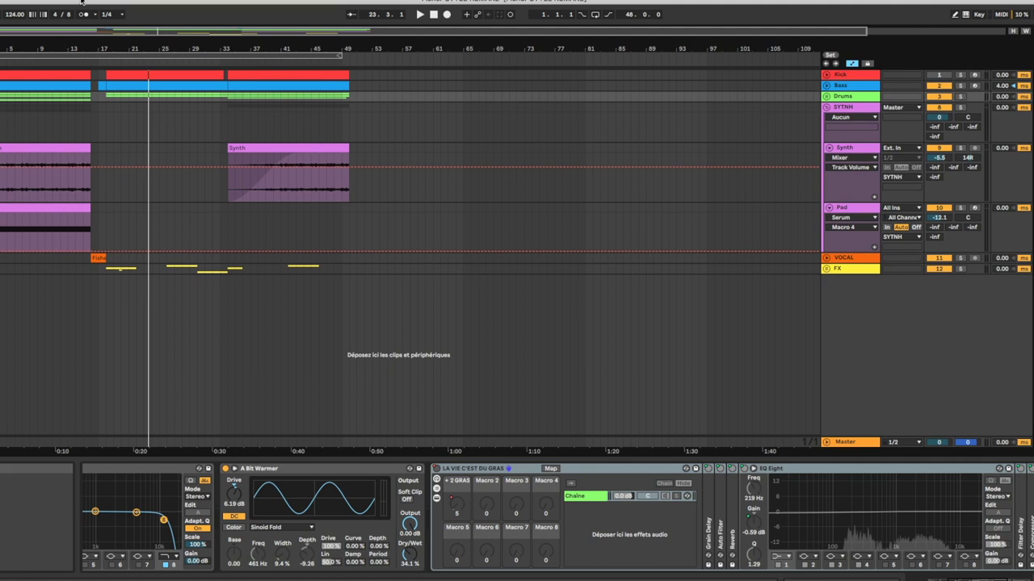
left_click(24, 188)
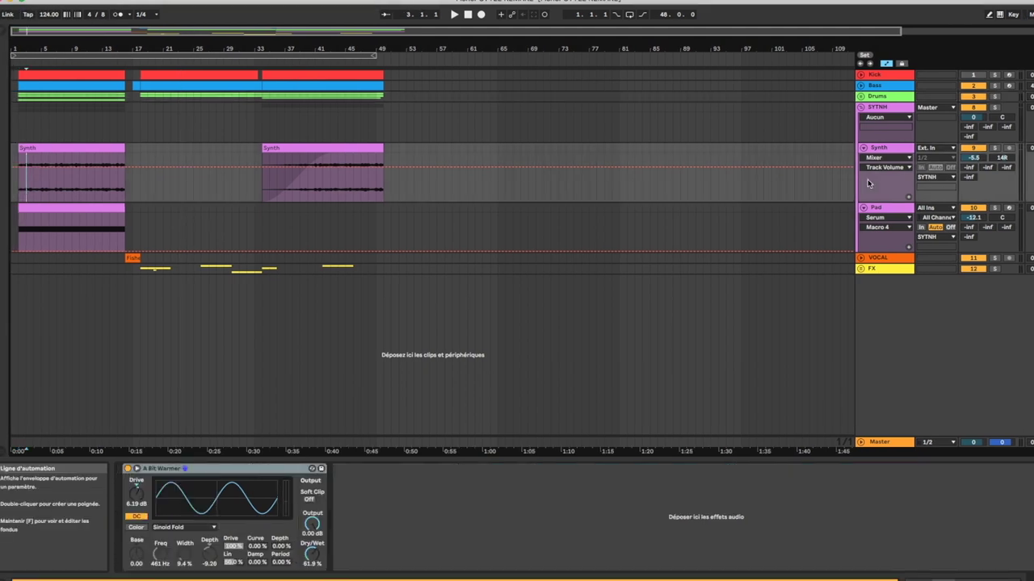
left_click(995, 150)
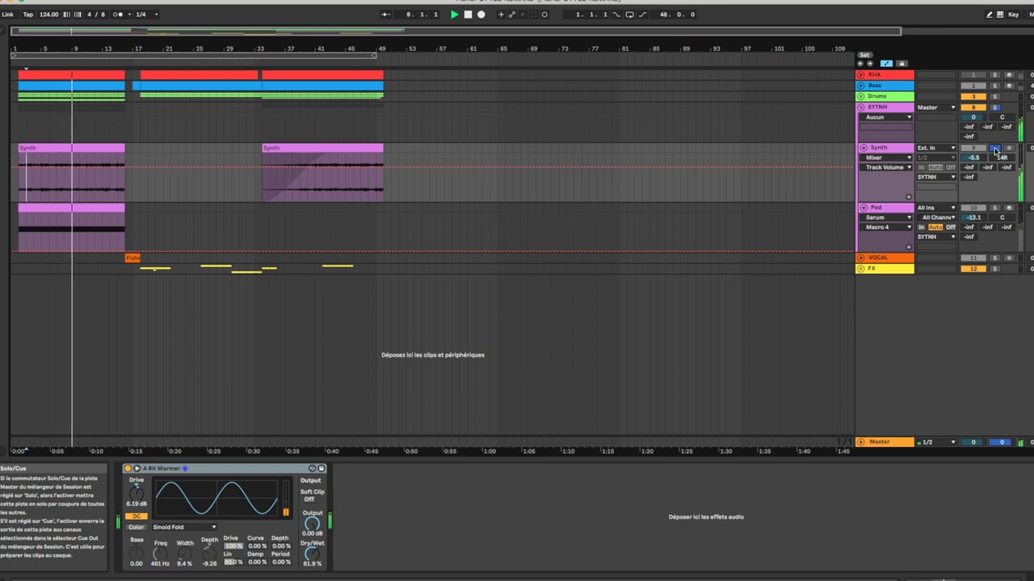
Solo the Pad track and play it from bar 2
left_click(995, 207)
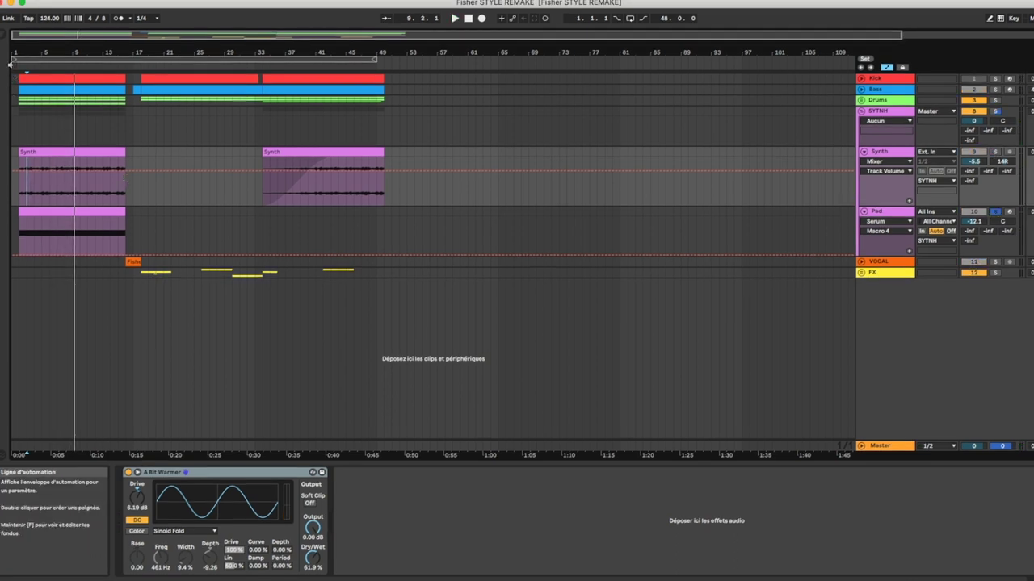
left_click_drag(15, 51, 12, 57)
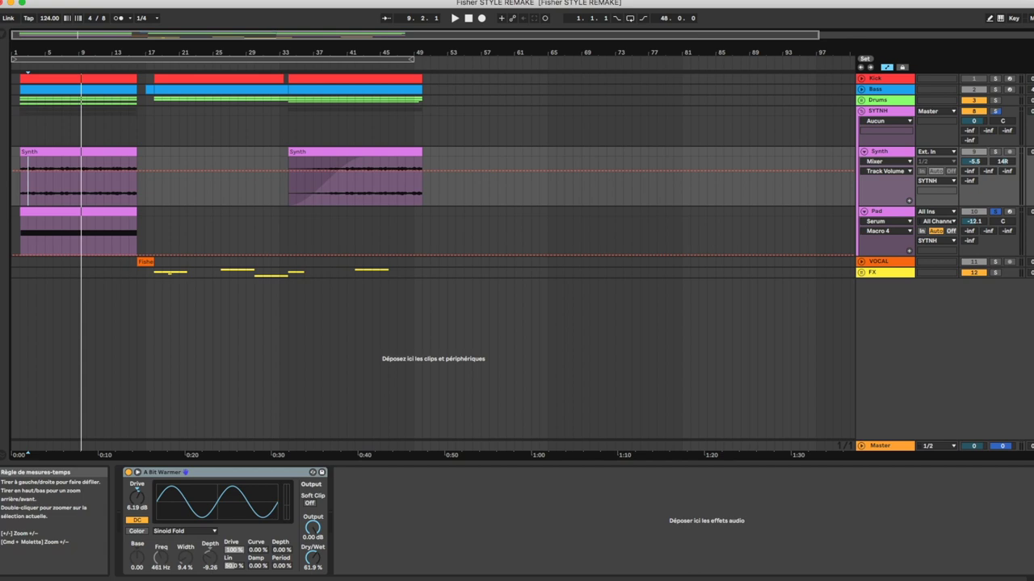
left_click(25, 228)
key("space")
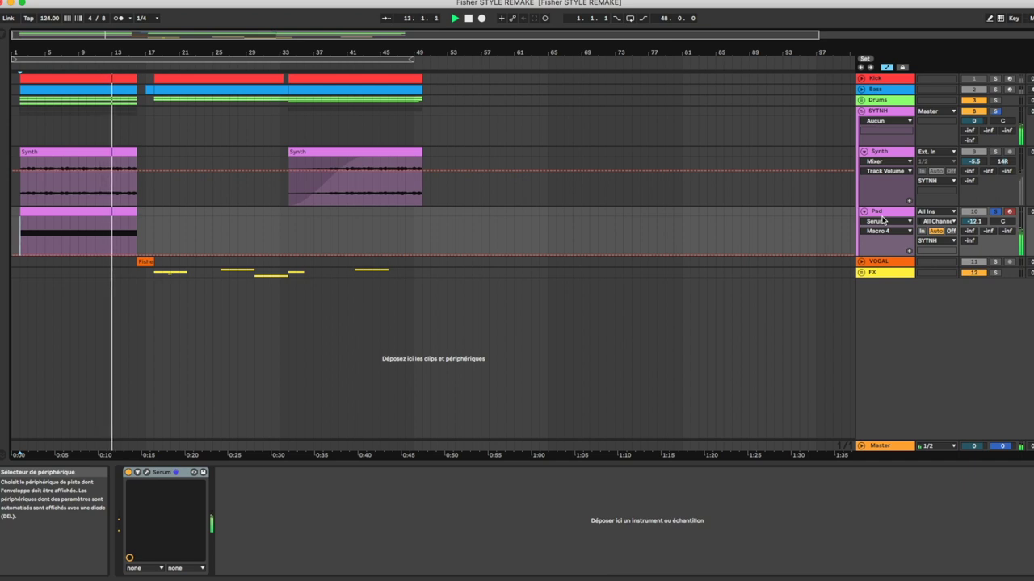
Open the Pad clip, stop playback and examine its Pitch Bend envelope
double_click(86, 216)
left_click(279, 461)
left_click(296, 473)
key("space")
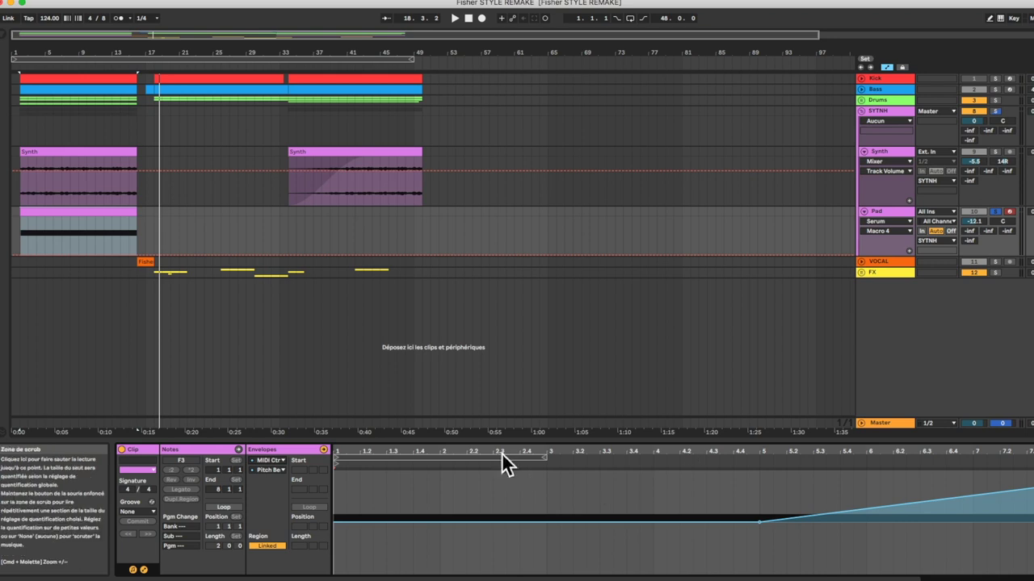
mouse_move(503, 457)
left_mouse_down()
mouse_move(993, 454)
mouse_move(513, 457)
left_mouse_up()
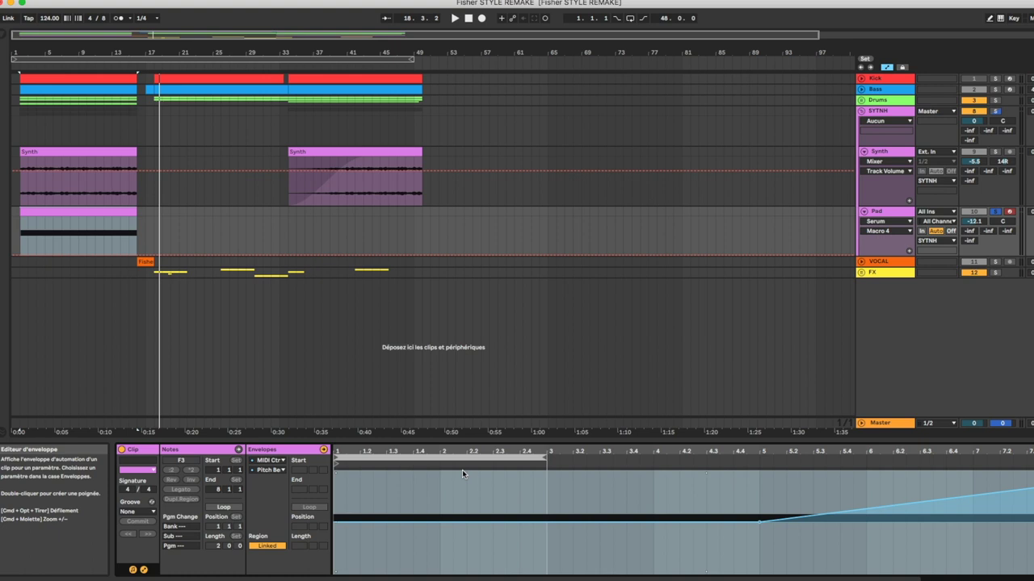
Switch the solo from the Pad track to VOCAL and play from bar 16
left_click(996, 213)
key("space")
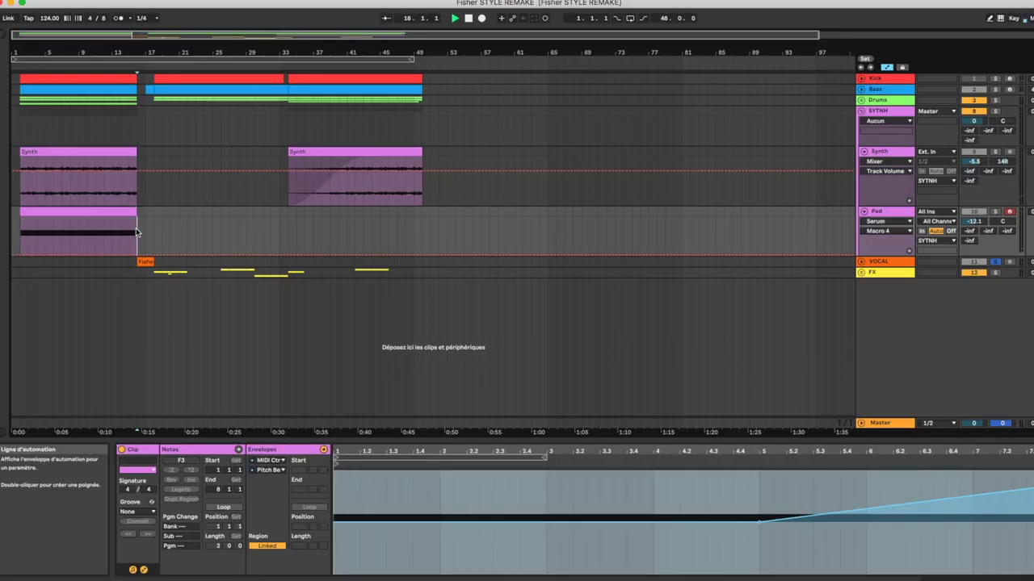
Audition the FX group's Drop FX 1 track in solo and show its device chain
left_click(863, 272)
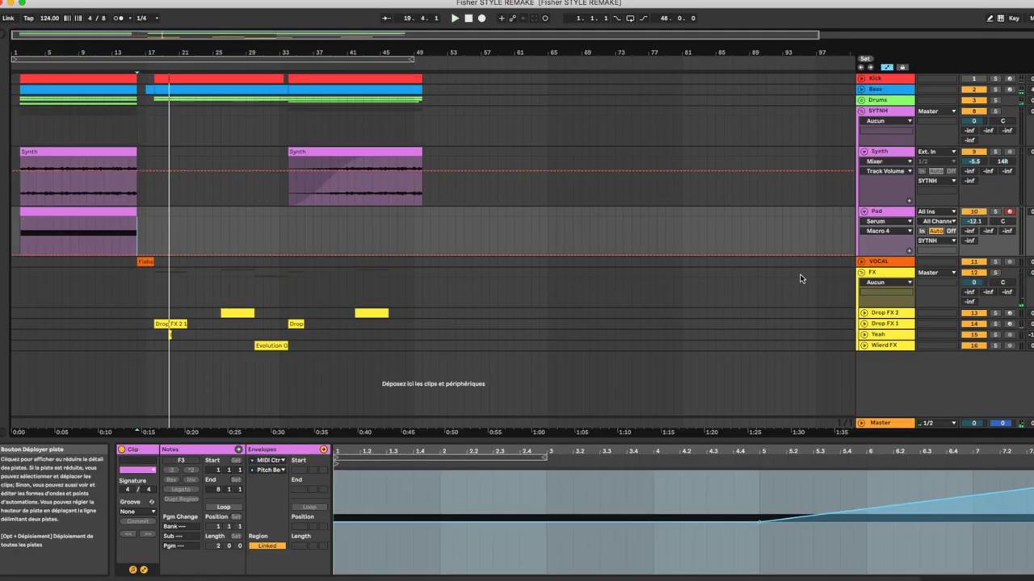
left_click(863, 324)
key("space")
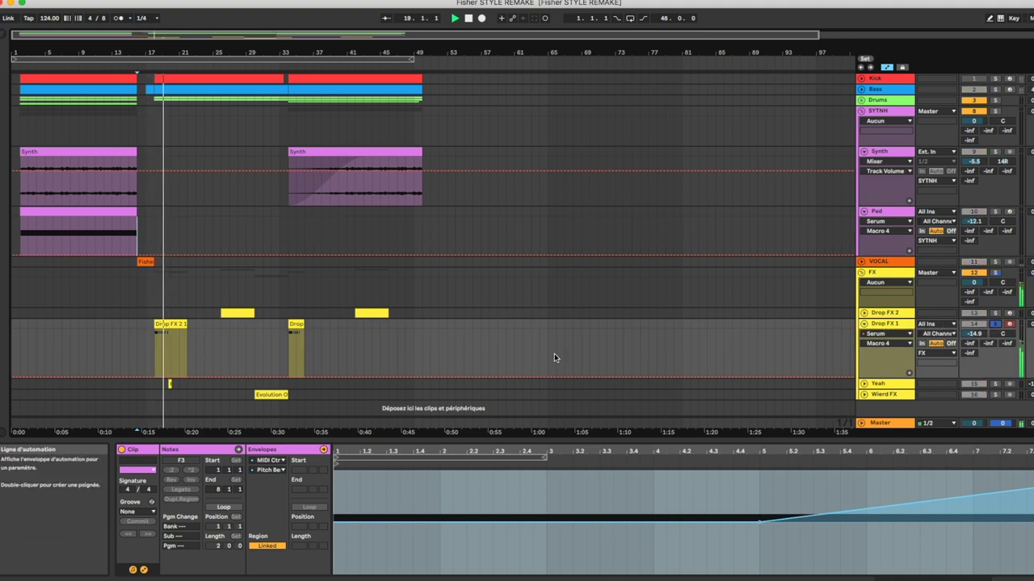
key("space")
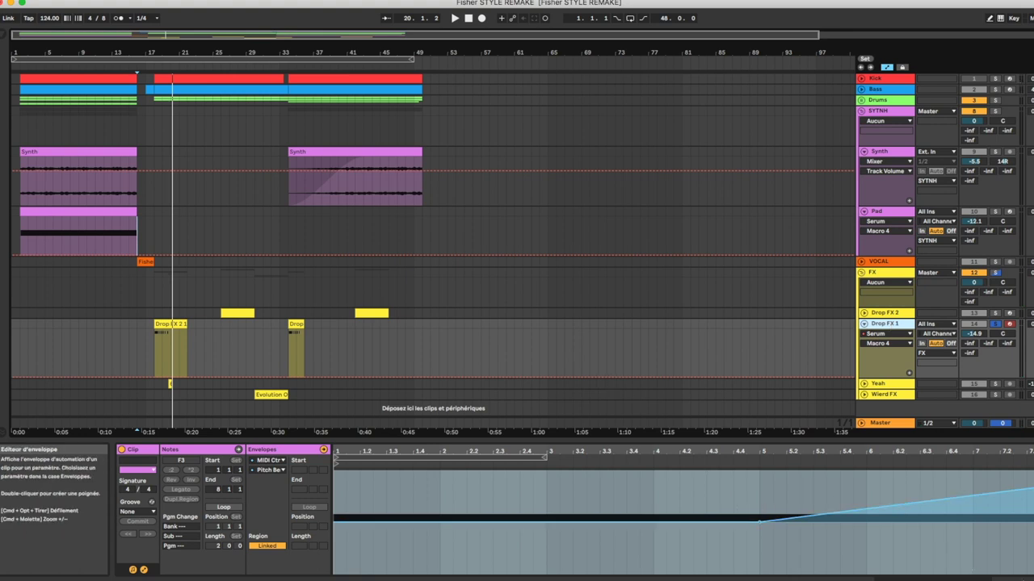
left_click(1019, 577)
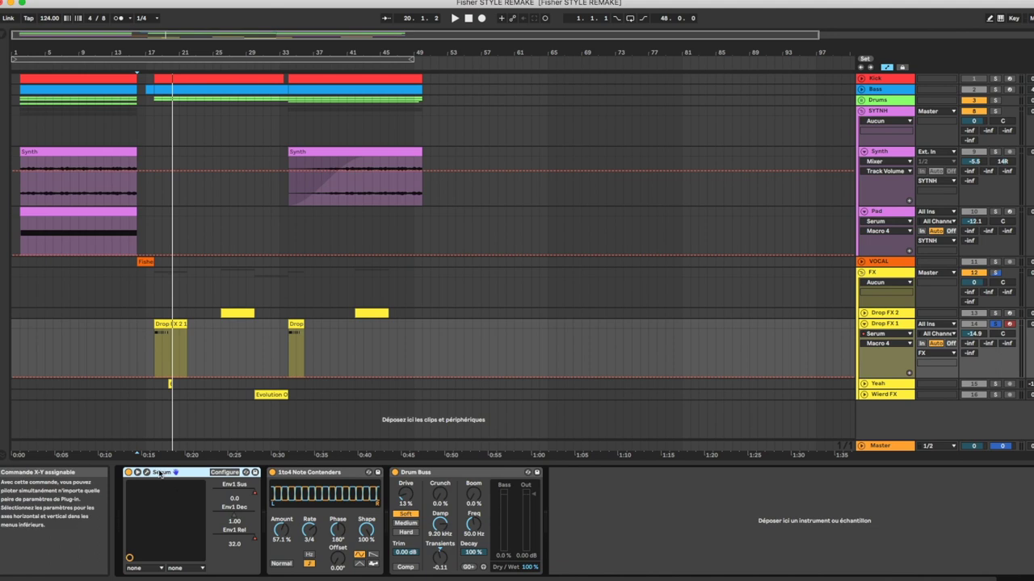
Unfold the Drop FX 2 track and audition it in solo from bar 25
left_click(988, 323)
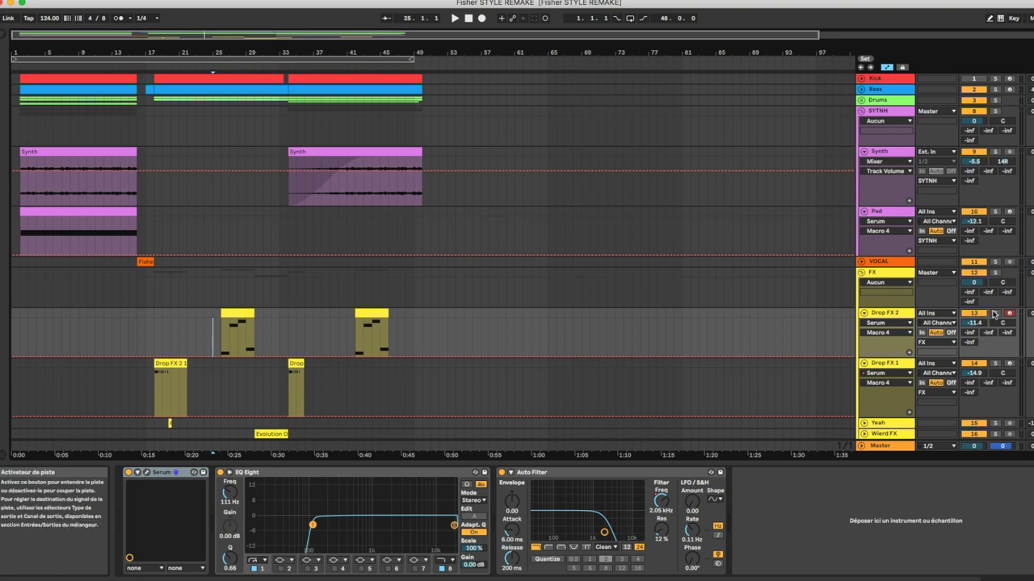
left_click(996, 313)
key("space")
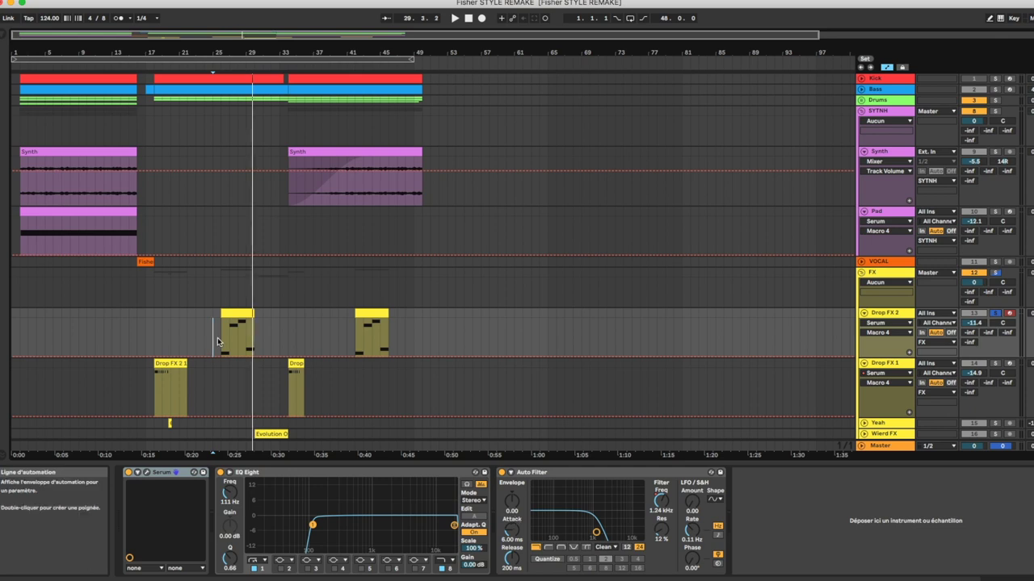
Solo the Wierd FX track and play it from bar 30
scroll(700, 400, "down", 2)
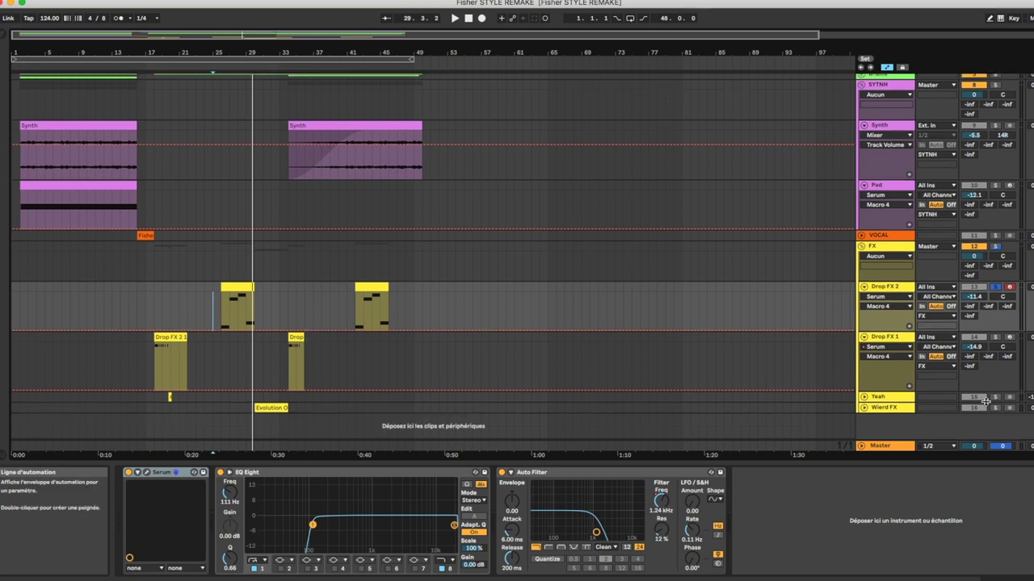
left_click(255, 401)
key("space")
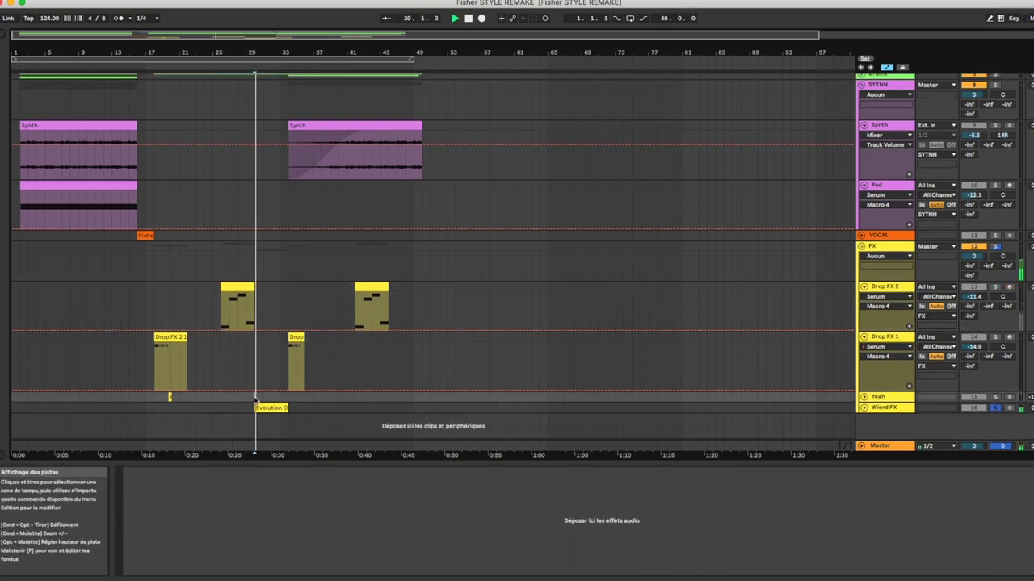